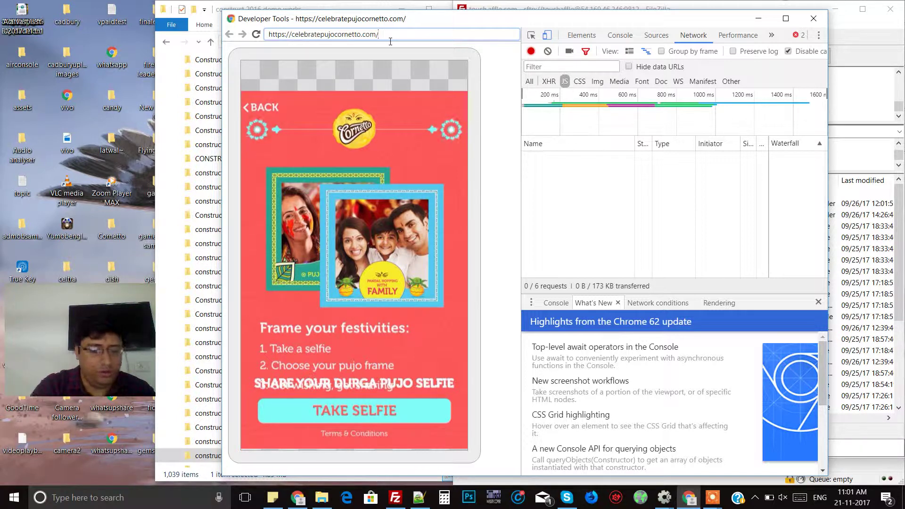
# - Reload the Cornetto selfie page and start the selfie to open the live camera feed
pyautogui.press('Return')
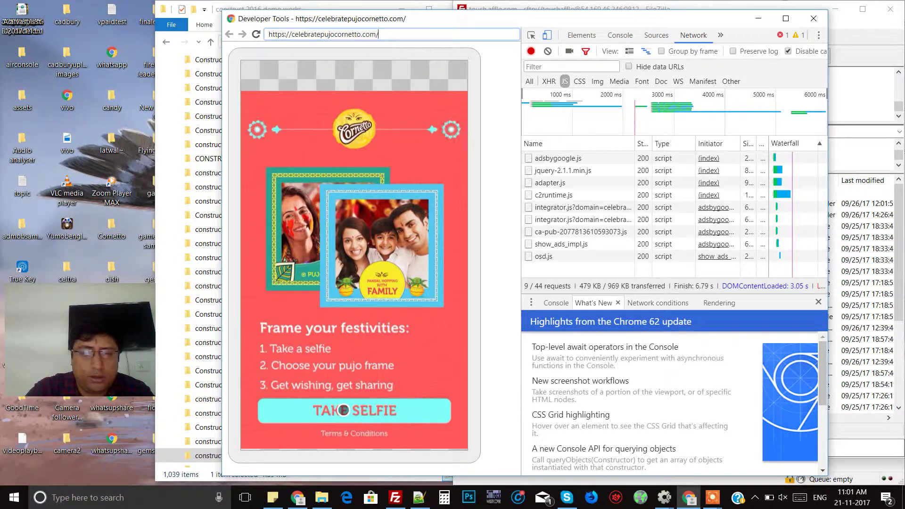
pyautogui.click(342, 410)
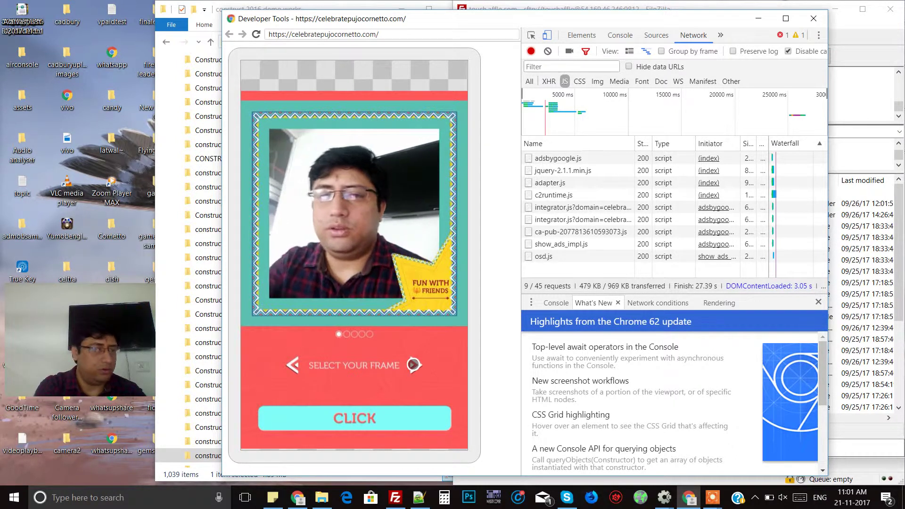
# - Cycle forward through the five frame designs, then step back to the green My Pujo Squad frame
pyautogui.click(414, 365)
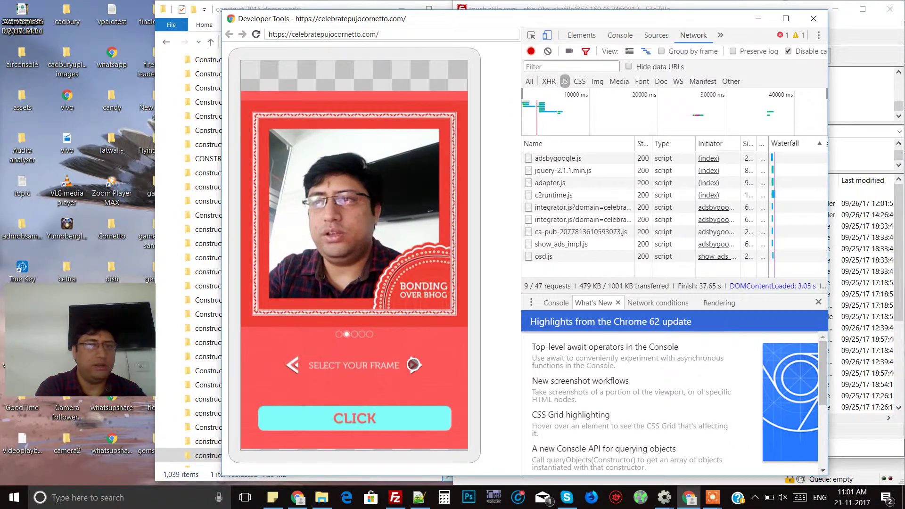
pyautogui.click(414, 365)
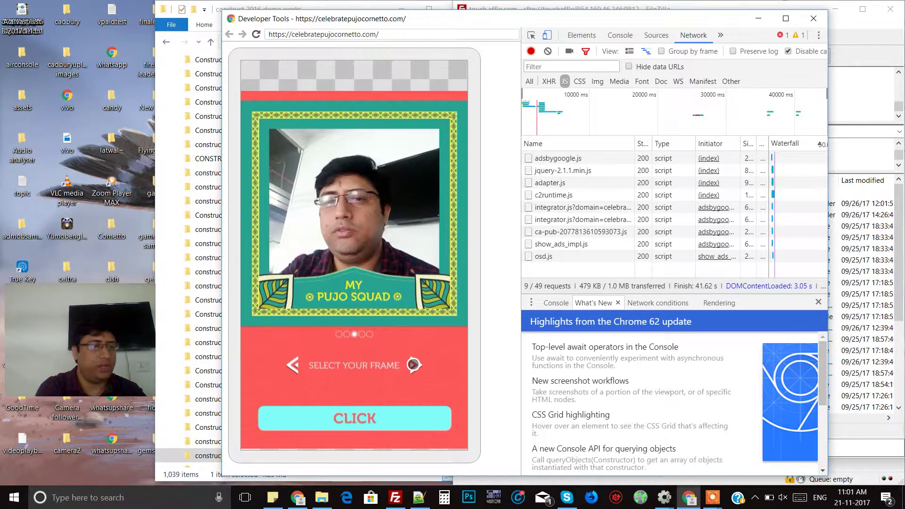
pyautogui.click(414, 364)
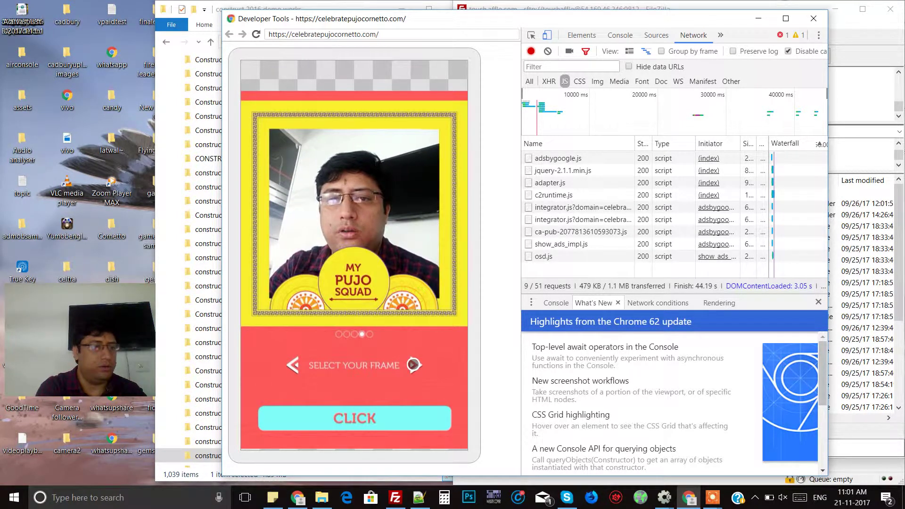
pyautogui.click(413, 365)
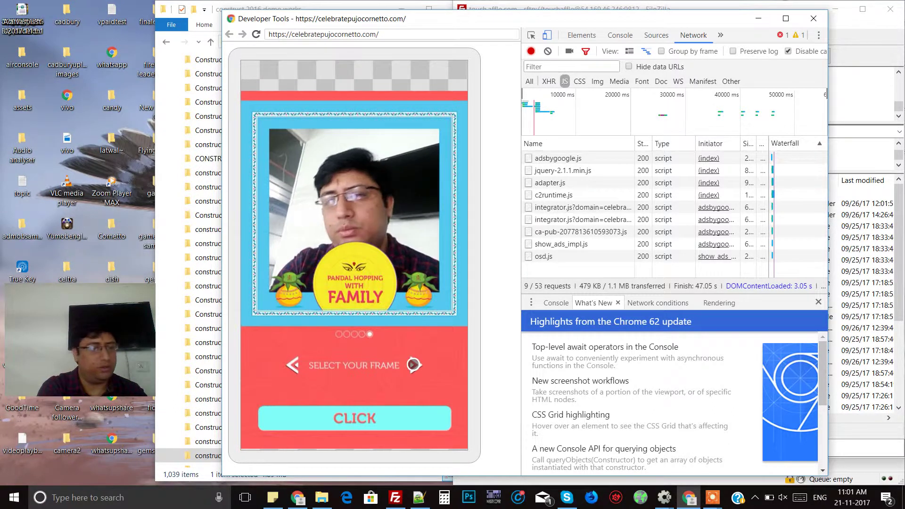
pyautogui.click(293, 365)
pyautogui.click(294, 364)
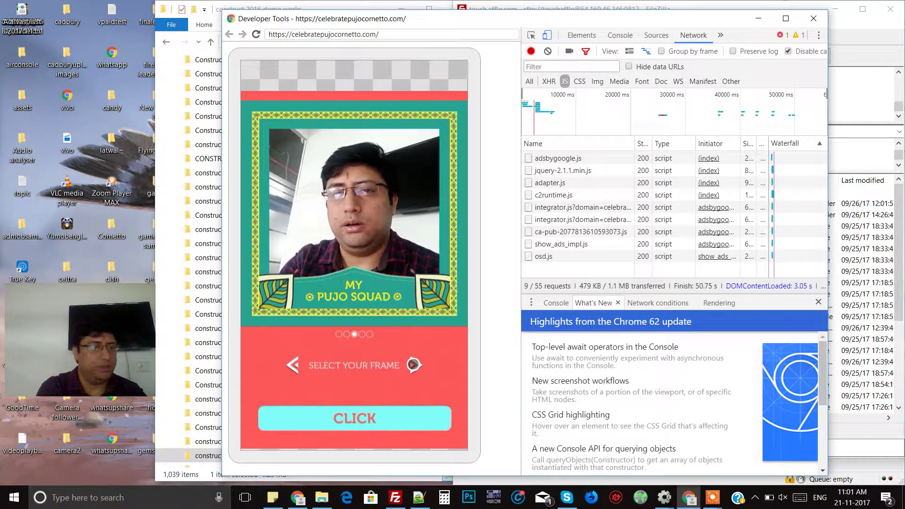
# - Capture the selfie inside the green My Pujo Squad frame
pyautogui.click(354, 418)
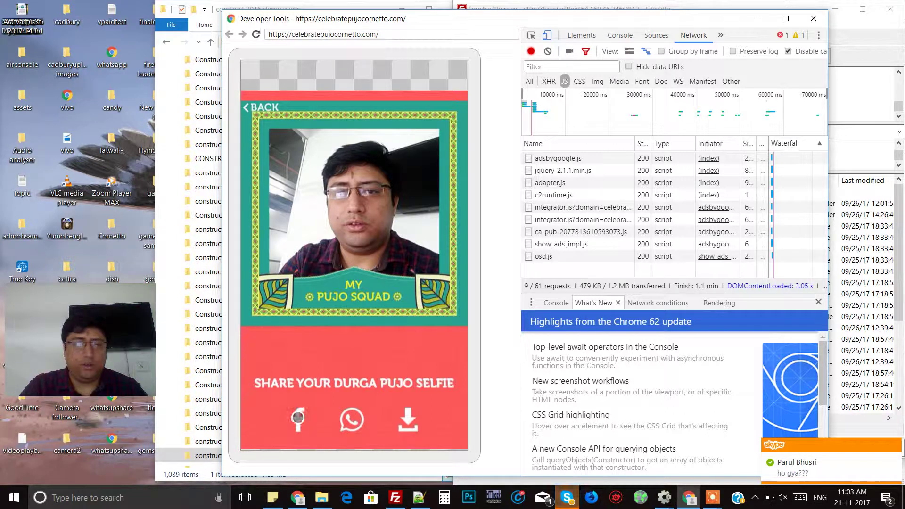
# - Bring the Construct 2 Cornetto selfie project window to the front from the taskbar
pyautogui.click(568, 497)
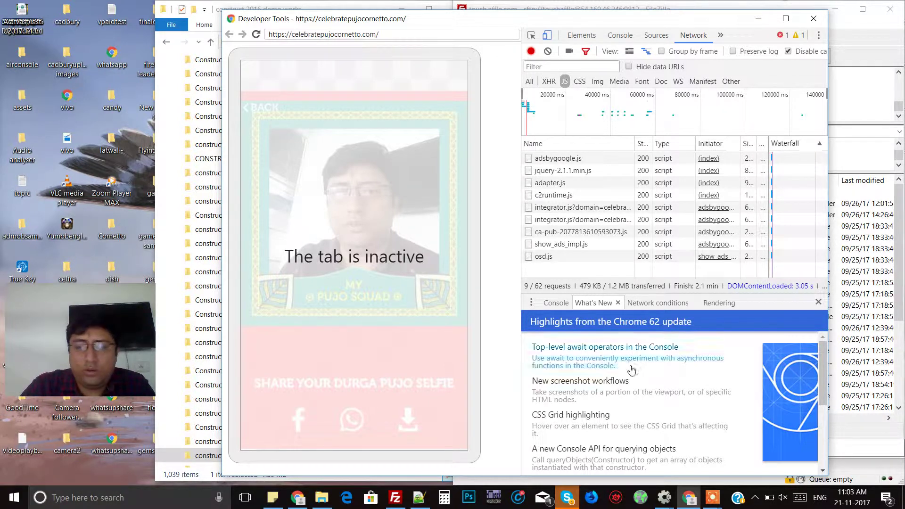
pyautogui.moveTo(395, 498)
pyautogui.click(693, 445)
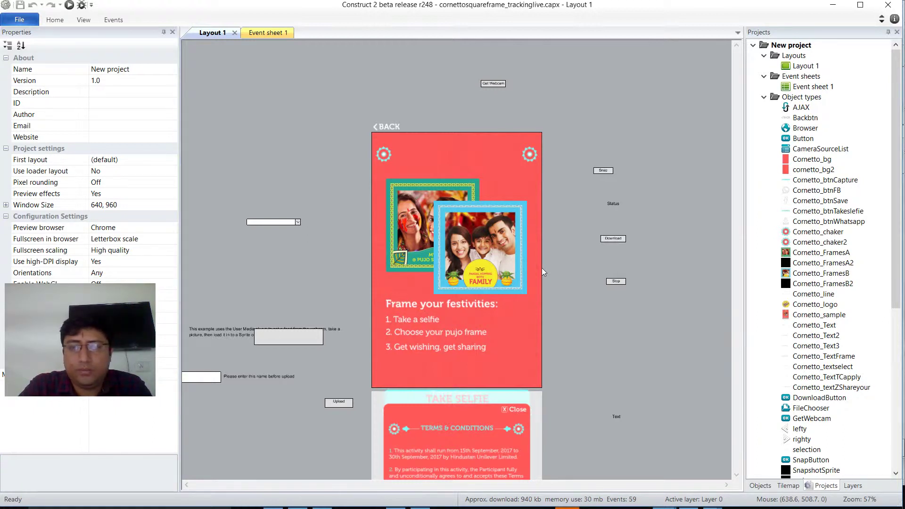
# - Preview Layout 1's Cornetto intro animation in Chrome, then return to the Construct 2 editor
pyautogui.click(263, 32)
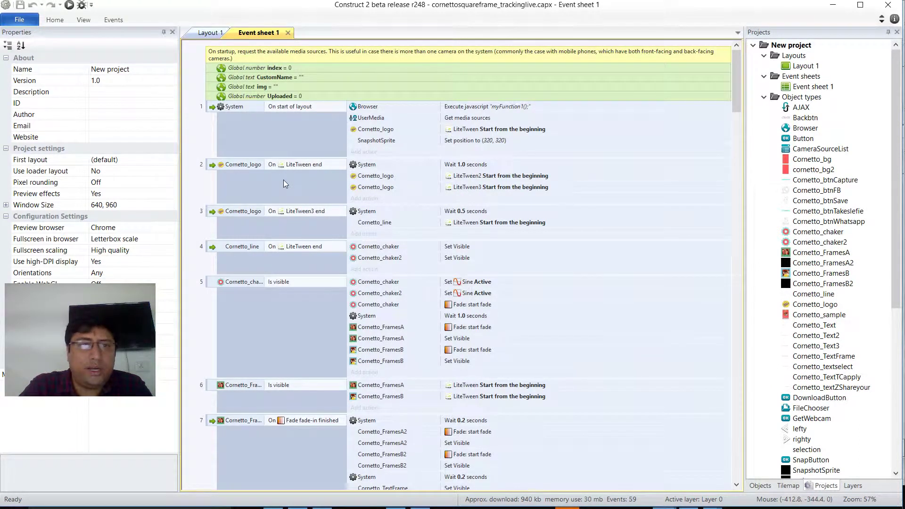
pyautogui.scroll(-1, 283, 184)
pyautogui.click(210, 32)
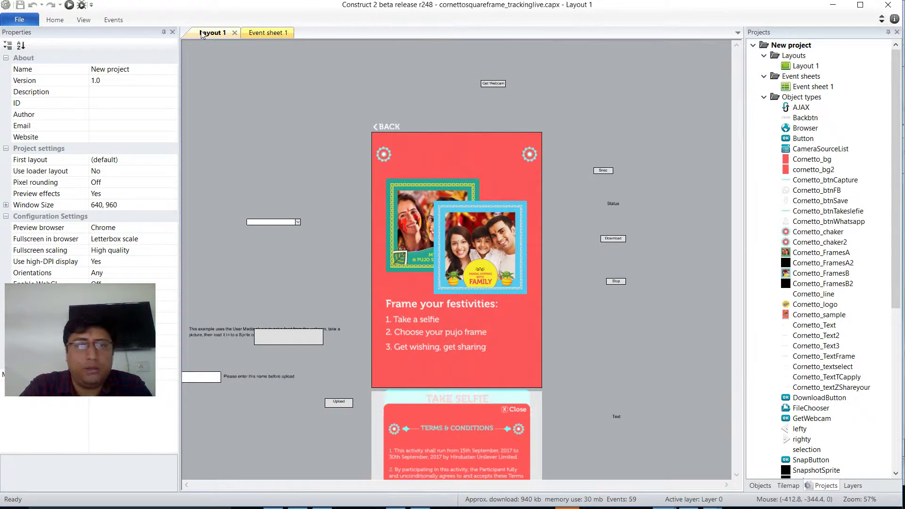
pyautogui.click(71, 5)
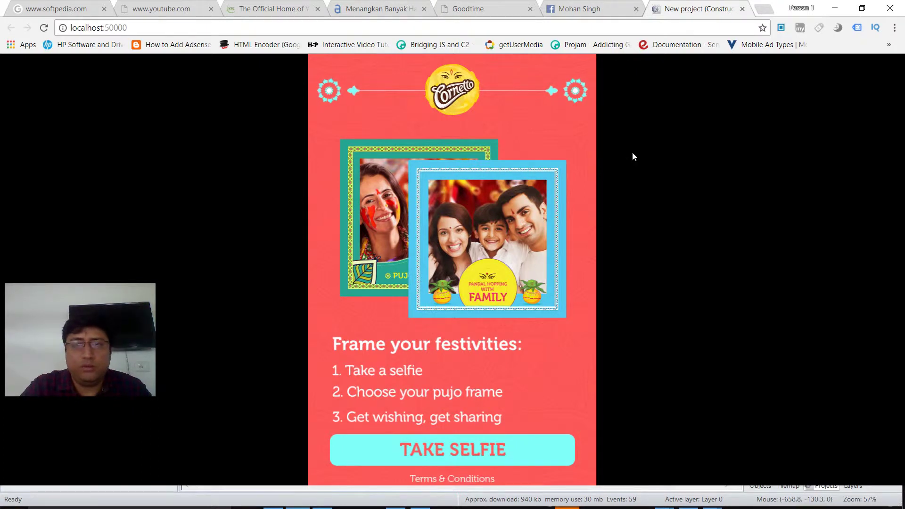
pyautogui.hotkey('alt', 'Tab')
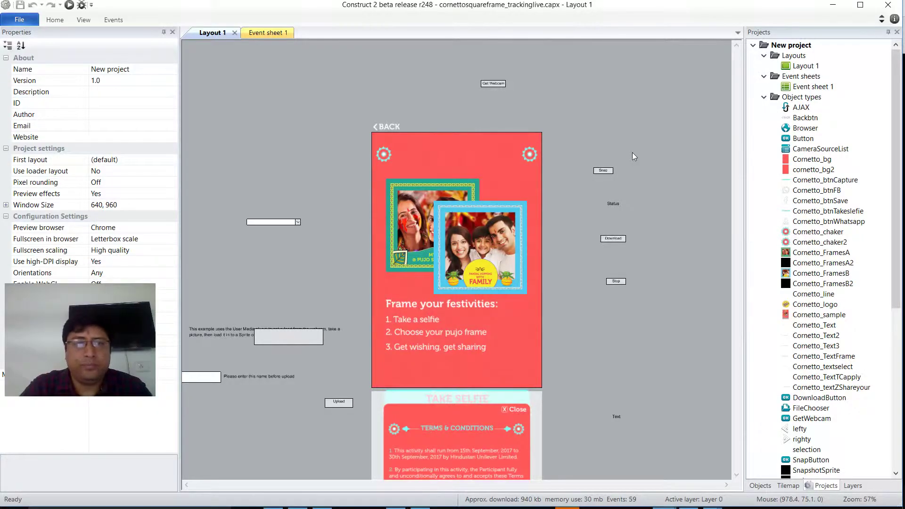
# - Show the media-source events 11–12 on Event sheet 1 and display UserMedia's properties
pyautogui.click(267, 32)
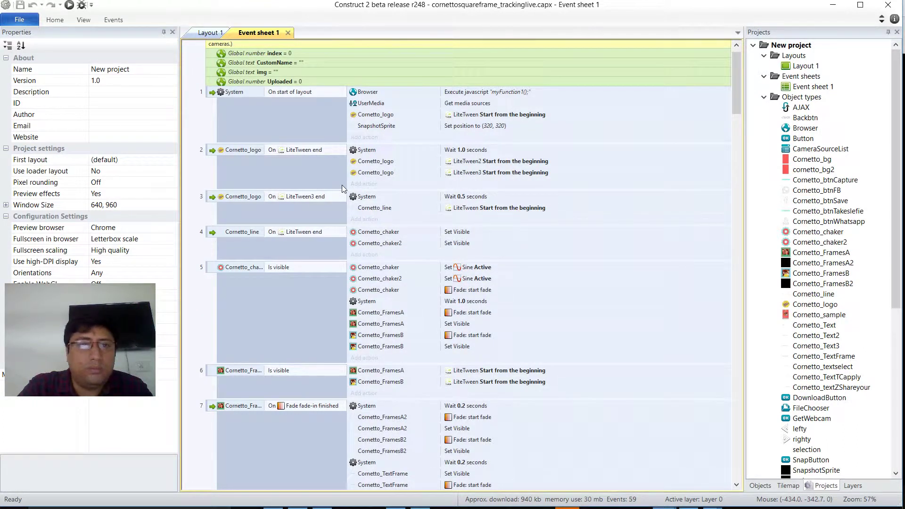
pyautogui.scroll(-4, 399, 247)
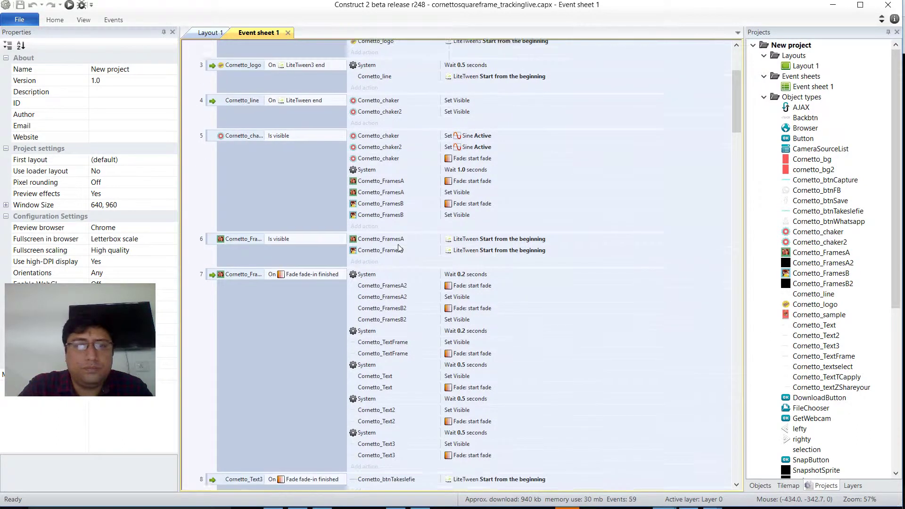
pyautogui.scroll(-2, 399, 249)
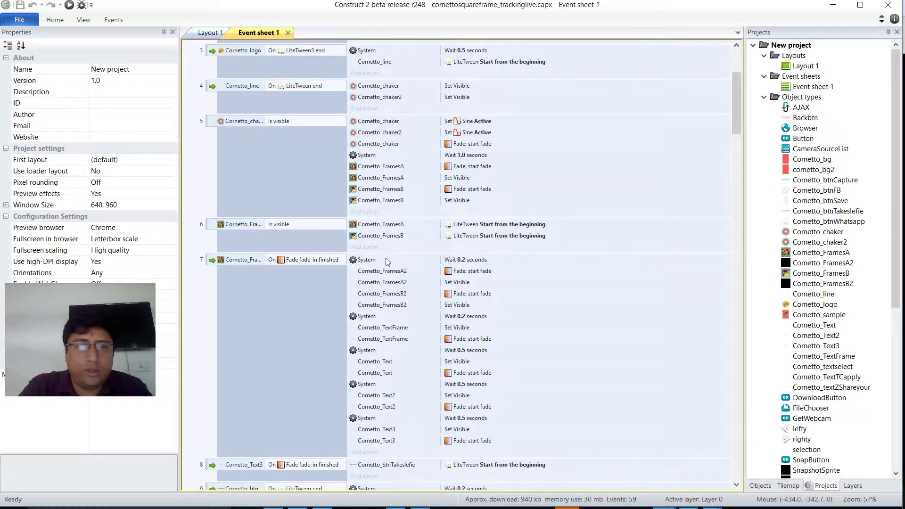
pyautogui.scroll(-3, 386, 262)
pyautogui.scroll(-2, 387, 261)
pyautogui.scroll(-3, 386, 262)
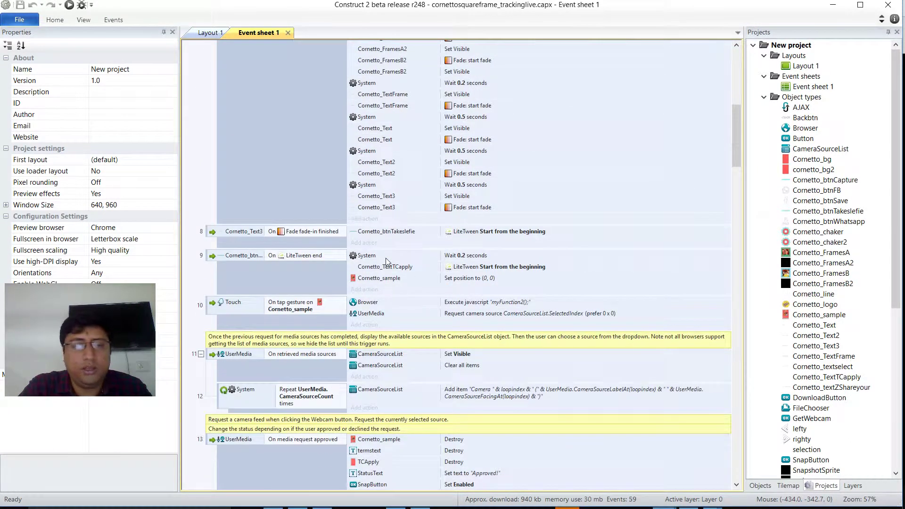
pyautogui.scroll(-2, 387, 261)
pyautogui.scroll(-4, 386, 262)
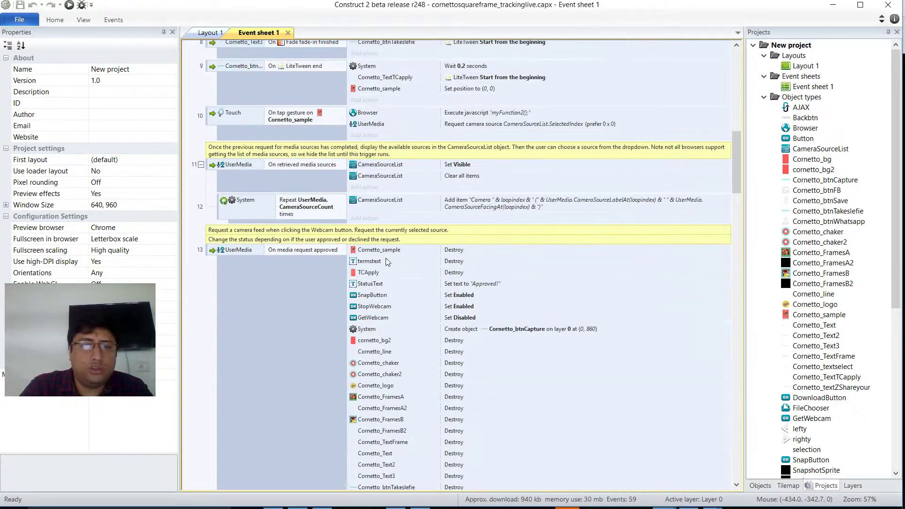
pyautogui.click(210, 168)
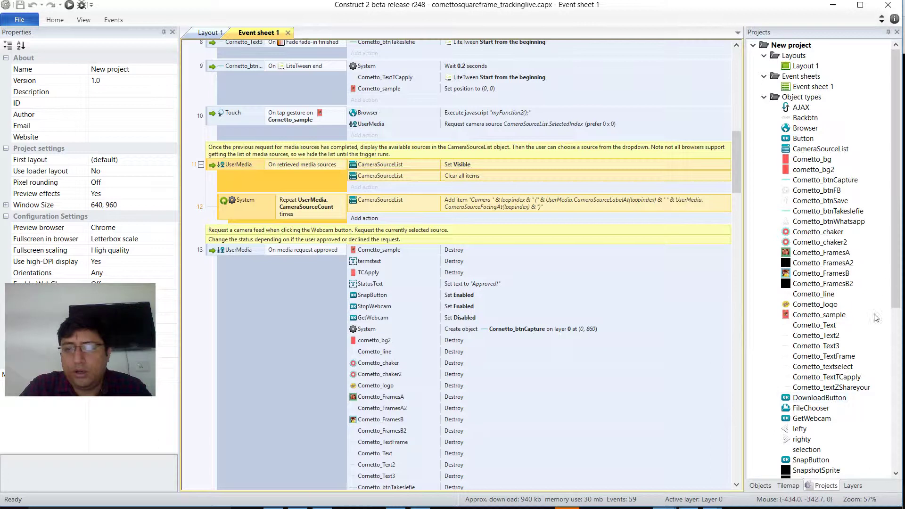
pyautogui.moveTo(895, 287); pyautogui.dragTo(895, 396)
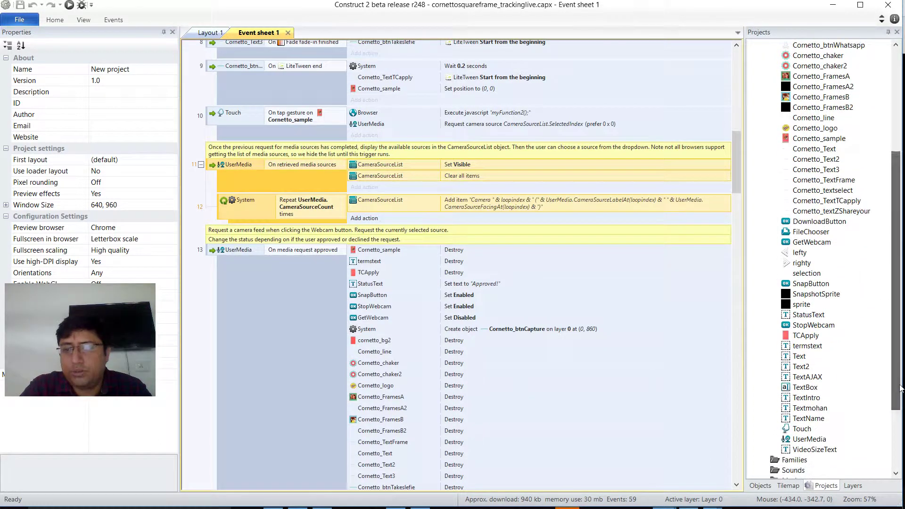
pyautogui.click(809, 439)
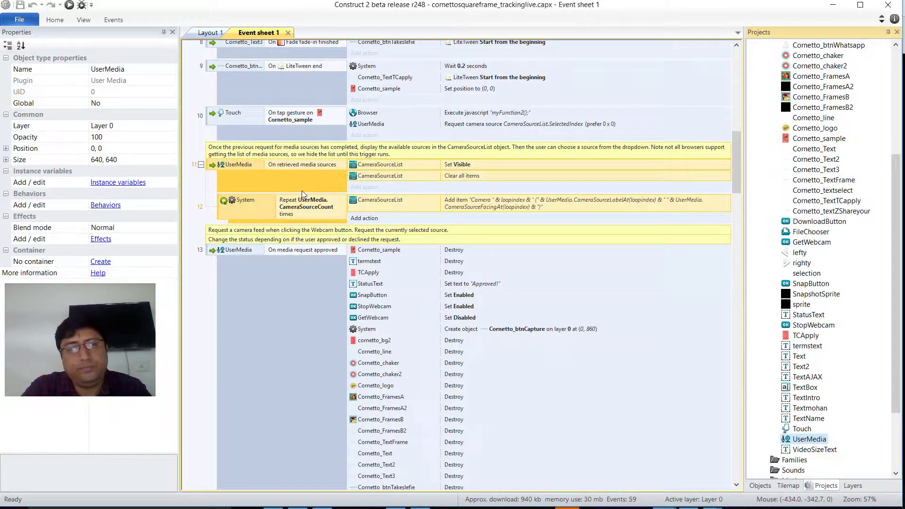
pyautogui.scroll(-1, 302, 191)
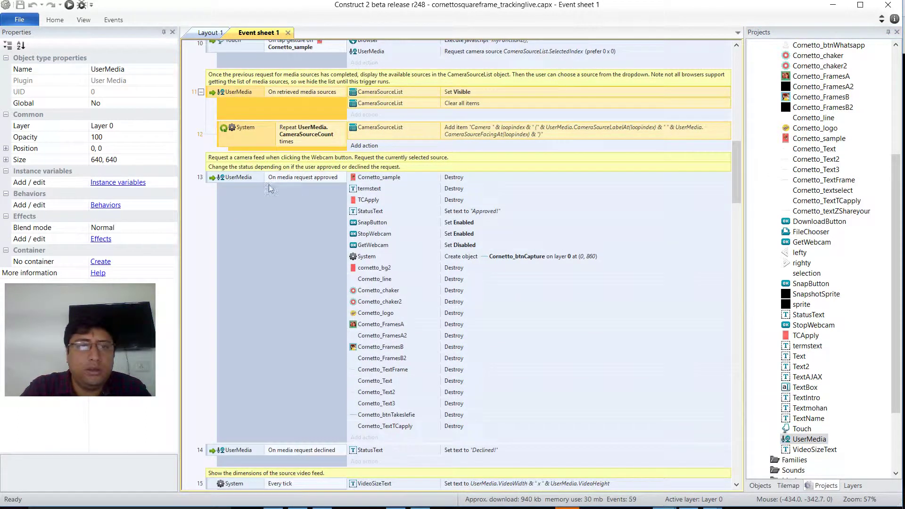
pyautogui.click(230, 181)
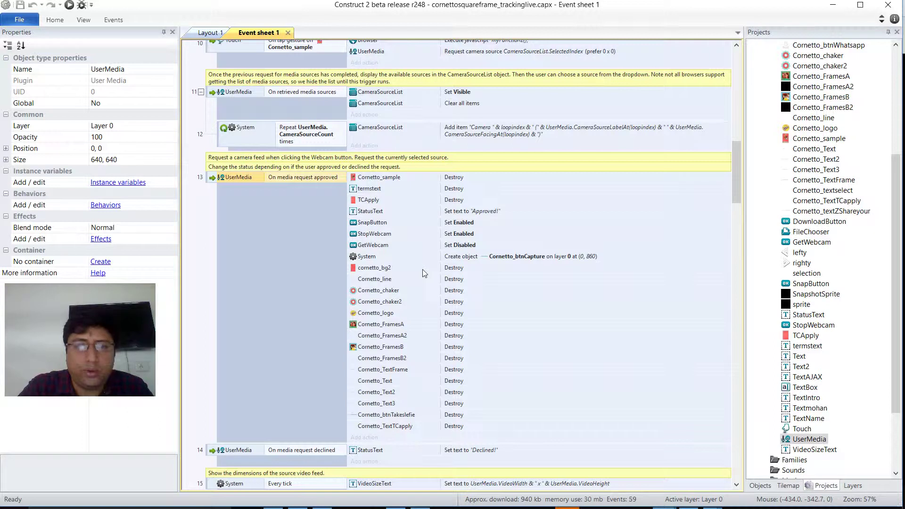
pyautogui.scroll(-3, 422, 270)
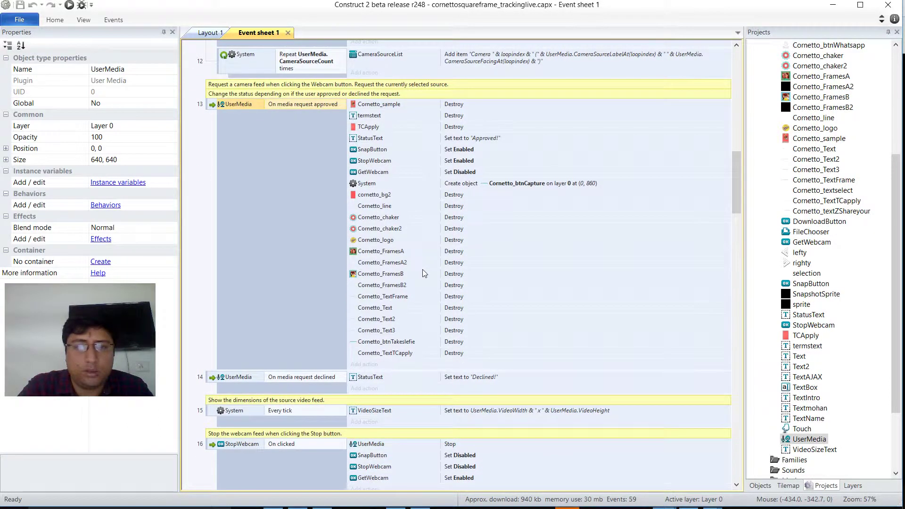
pyautogui.scroll(-2, 423, 269)
pyautogui.scroll(-2, 422, 269)
pyautogui.scroll(-2, 421, 269)
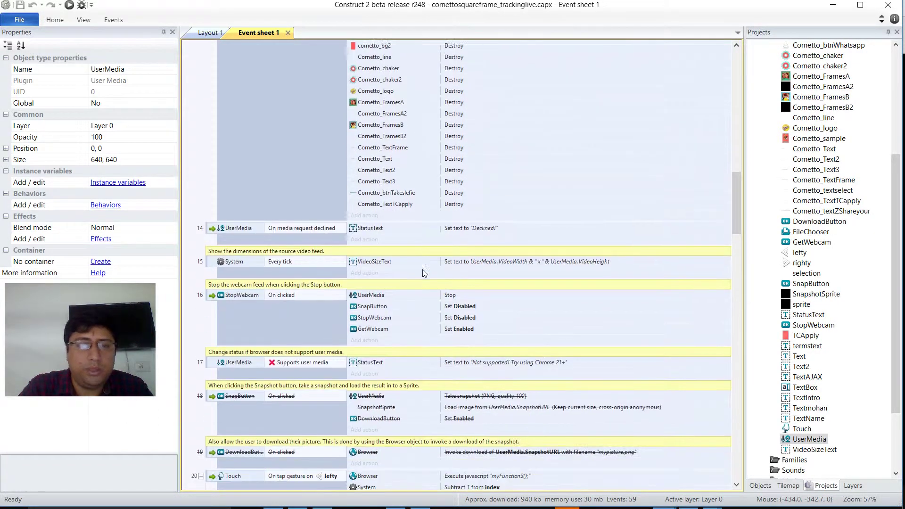
pyautogui.scroll(-1, 422, 269)
pyautogui.scroll(-1, 422, 272)
pyautogui.scroll(-1, 421, 272)
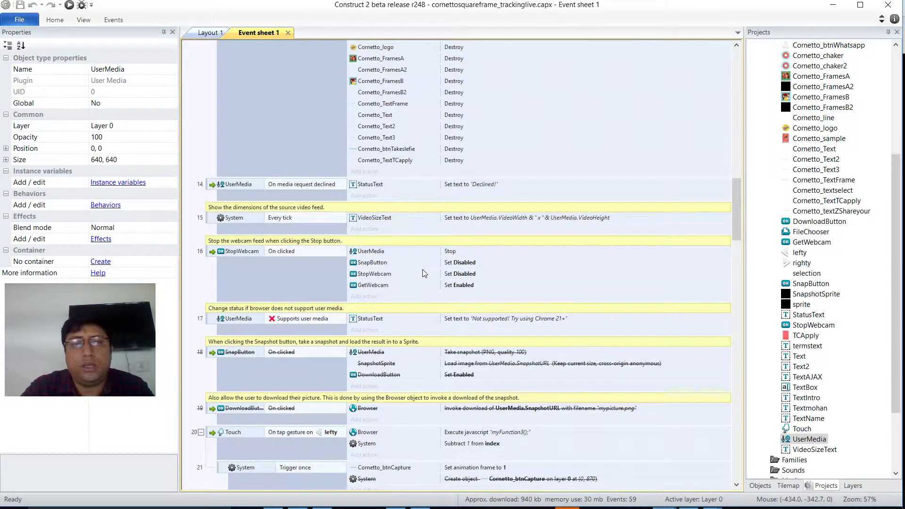
pyautogui.scroll(-2, 422, 270)
pyautogui.scroll(-1, 422, 270)
pyautogui.scroll(-1, 422, 269)
pyautogui.scroll(-1, 422, 269)
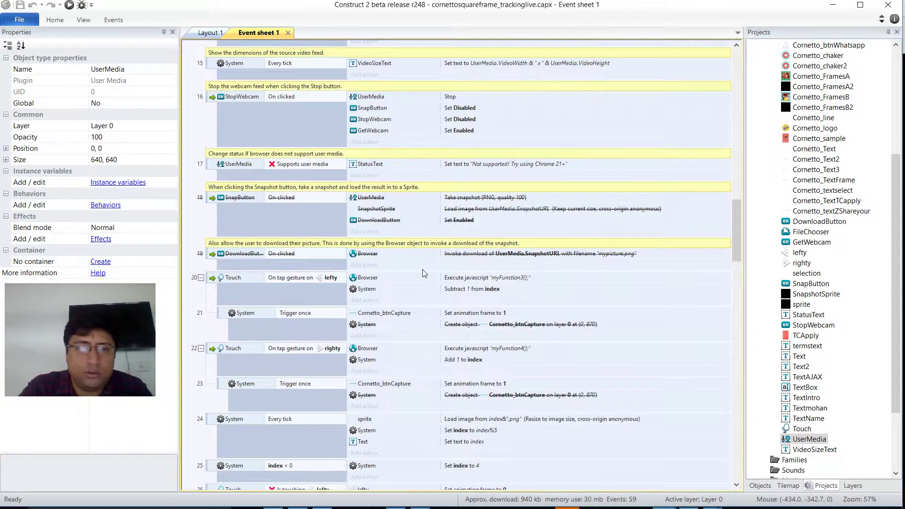
pyautogui.scroll(-2, 422, 271)
pyautogui.scroll(-2, 422, 270)
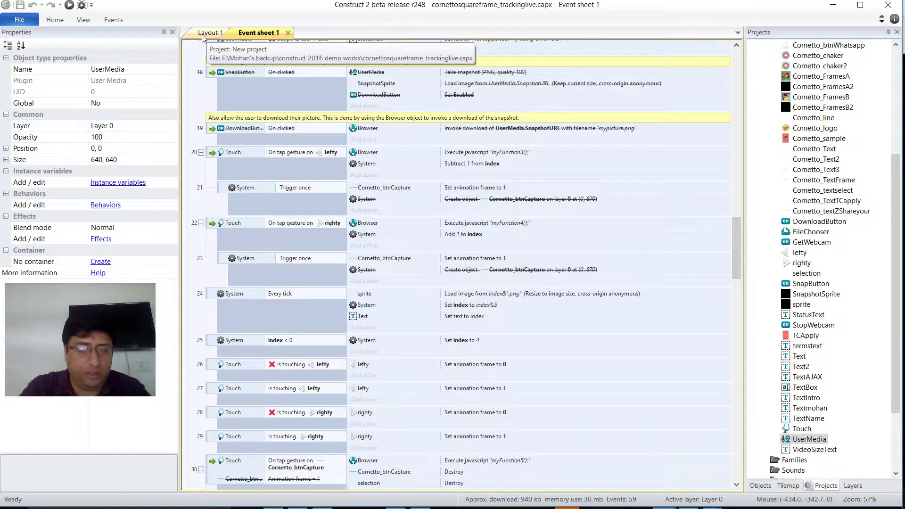
# - View the preview as a Nexus 5X phone in Chrome developer tools, then return to Construct 2
pyautogui.hotkey('alt', 'Tab')
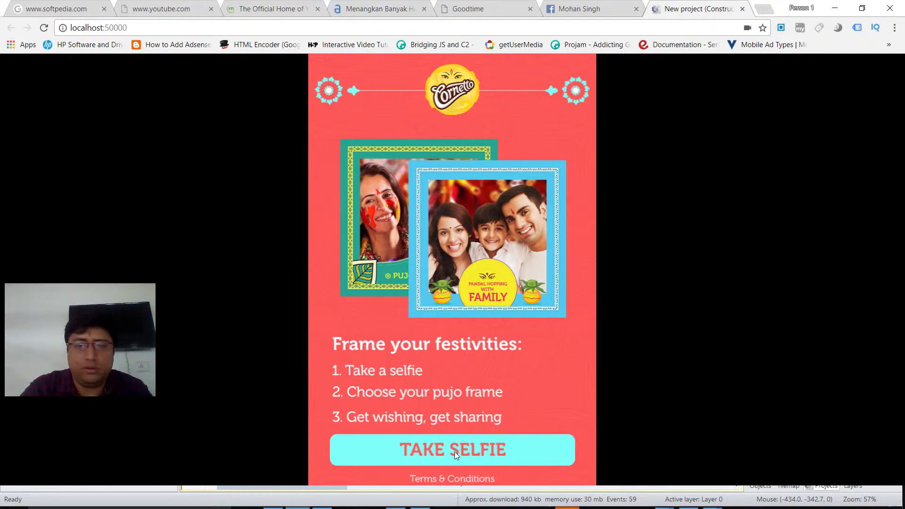
pyautogui.rightClick(698, 316)
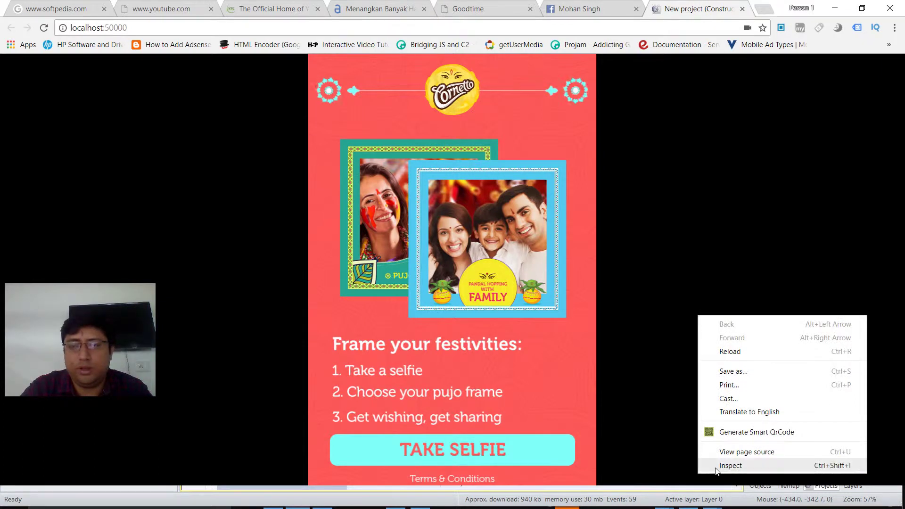
pyautogui.click(729, 465)
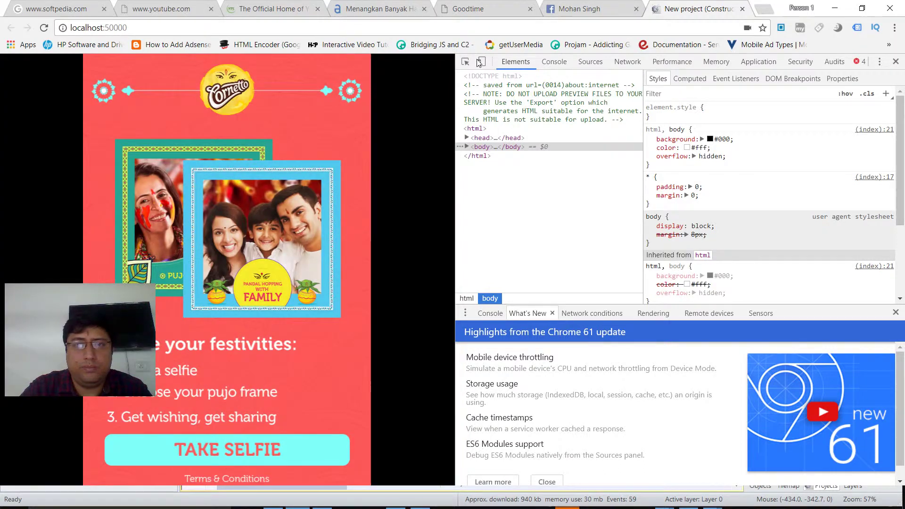
pyautogui.click(479, 62)
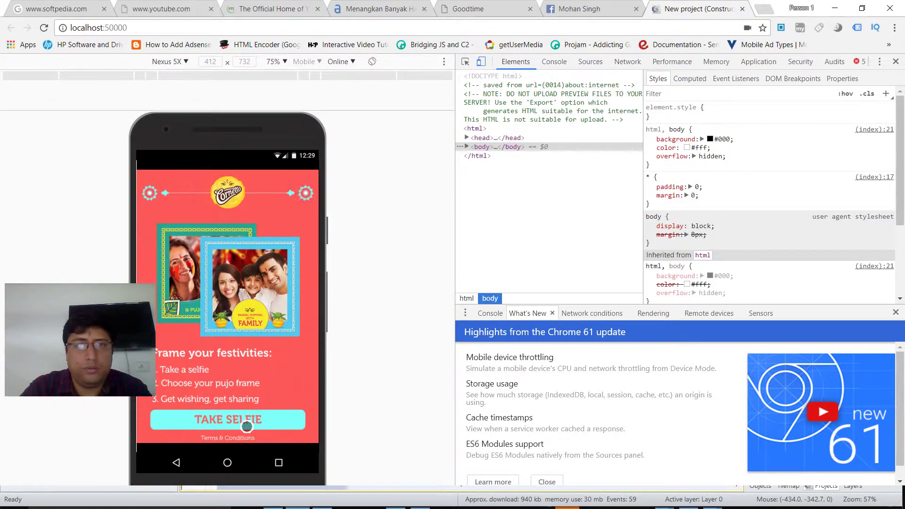
pyautogui.hotkey('alt', 'Tab')
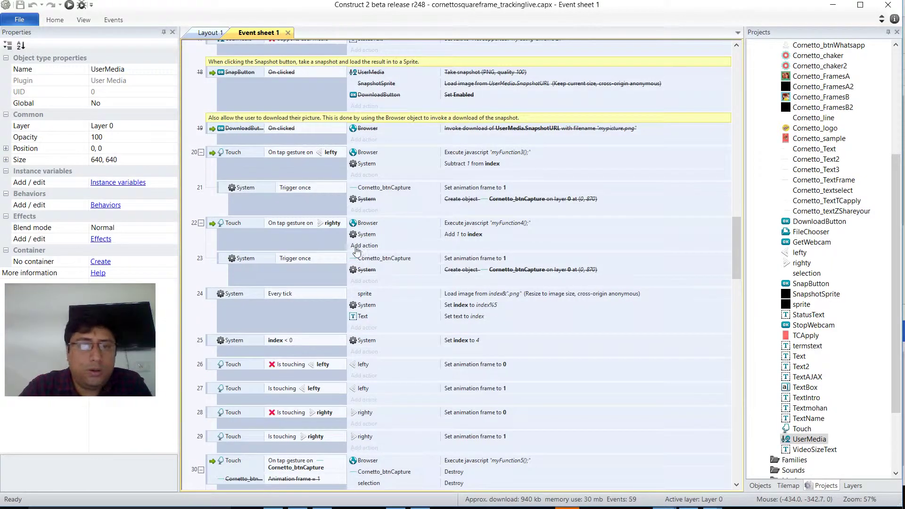
pyautogui.scroll(-2, 413, 241)
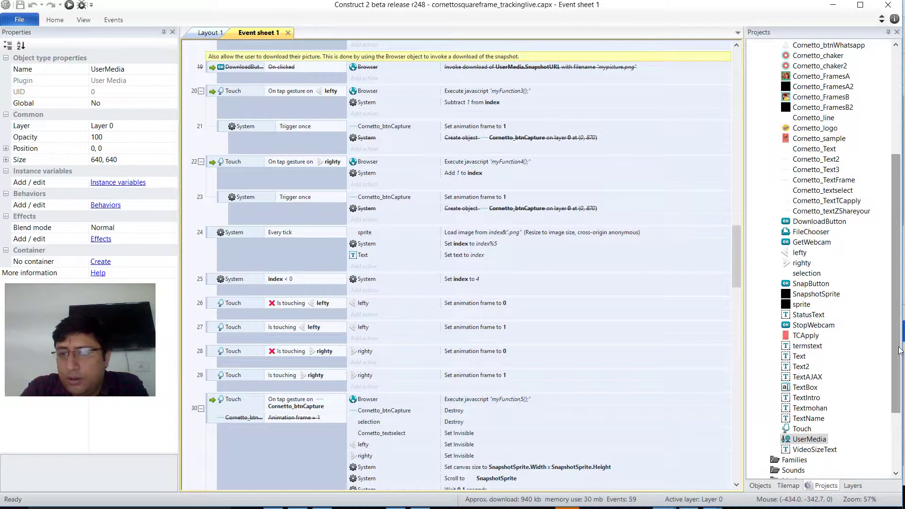
pyautogui.moveTo(898, 350)
pyautogui.mouseDown()
pyautogui.moveTo(895, 265)
pyautogui.moveTo(894, 368)
pyautogui.mouseUp()
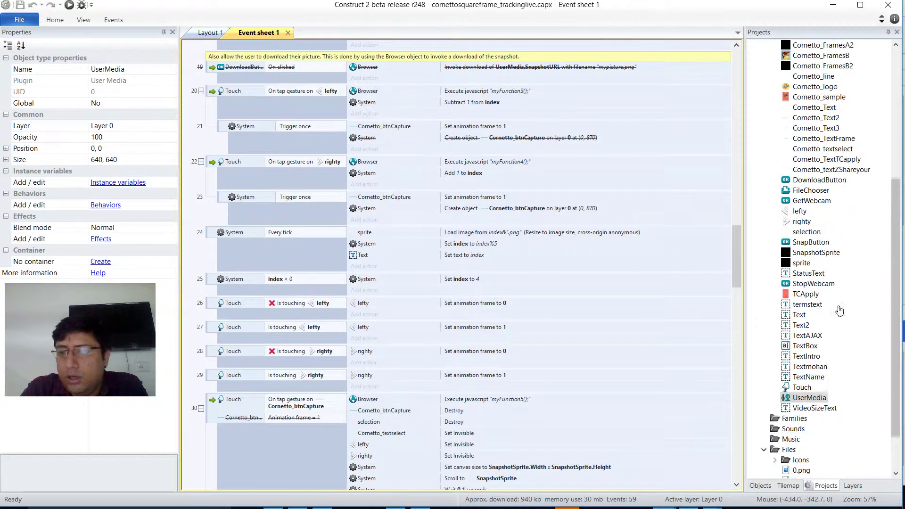
# - Inspect the sprite object's image, close the image editor, and return to Layout 1
pyautogui.doubleClick(801, 264)
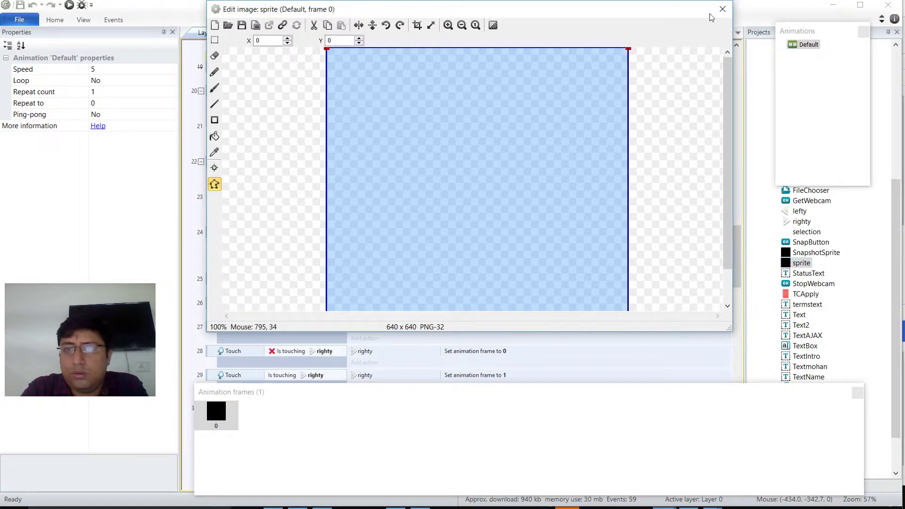
pyautogui.click(722, 9)
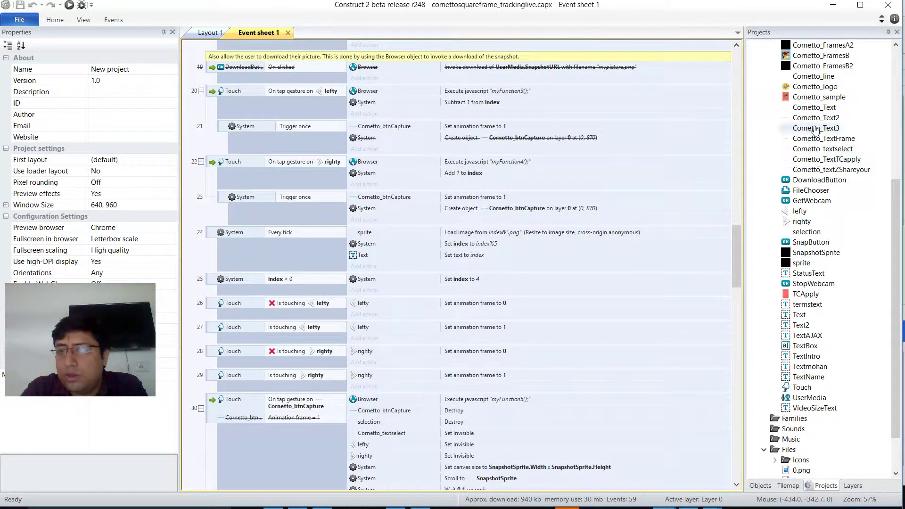
pyautogui.scroll(3, 827, 99)
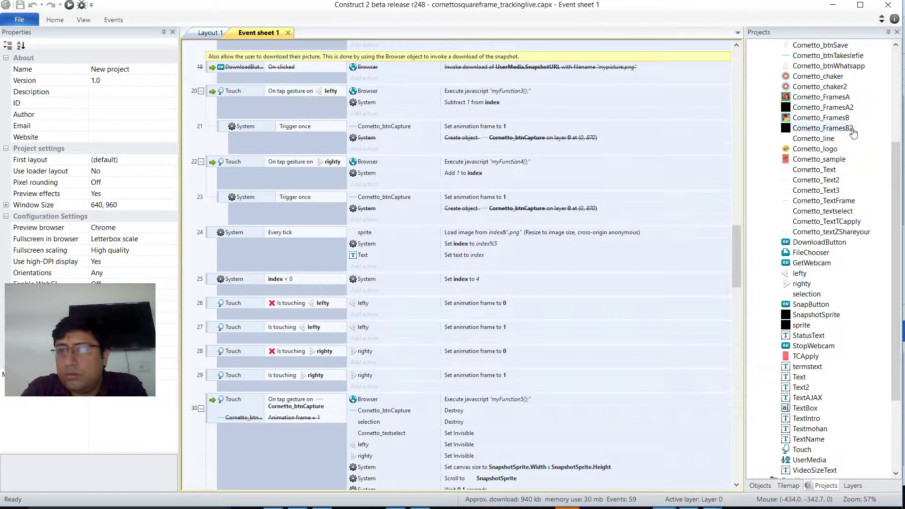
pyautogui.scroll(3, 828, 114)
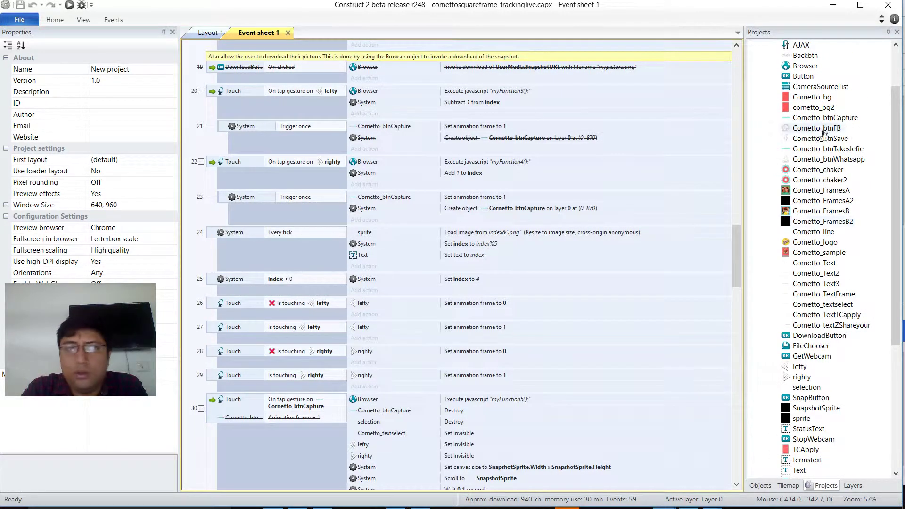
pyautogui.click(210, 32)
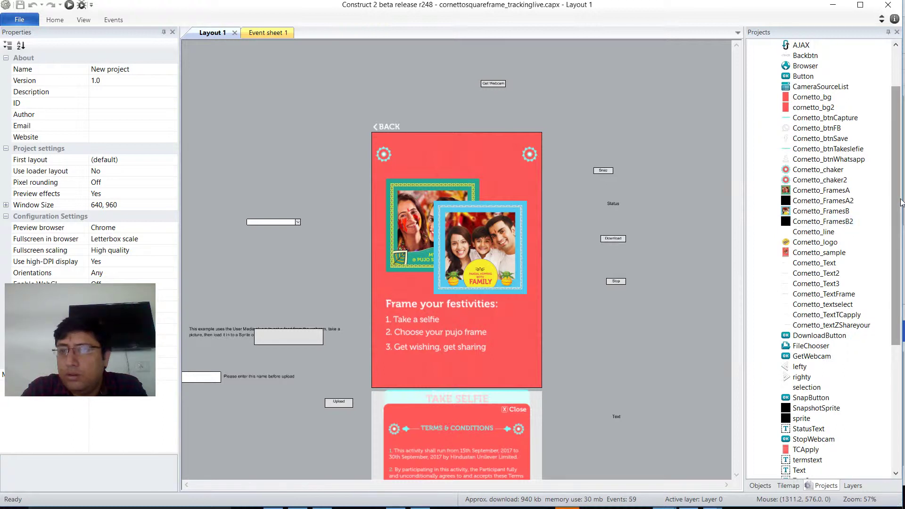
pyautogui.moveTo(895, 194); pyautogui.dragTo(895, 396)
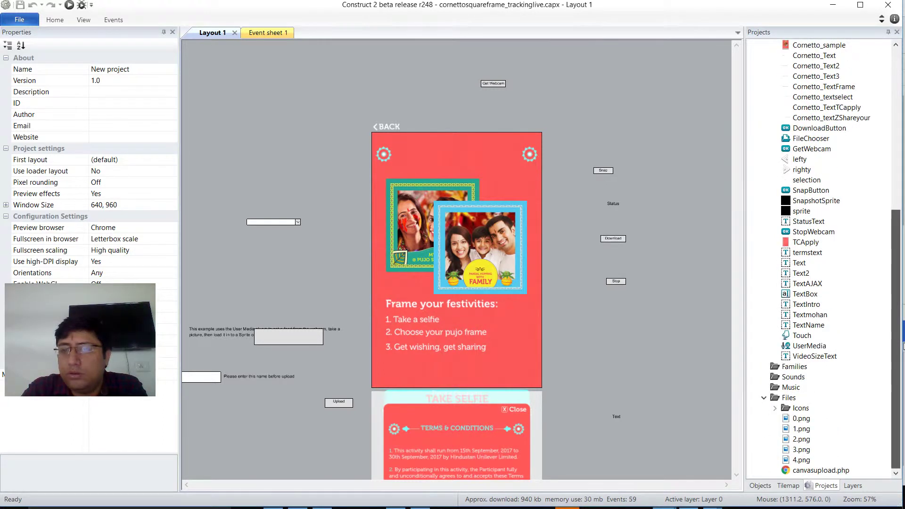
pyautogui.doubleClick(802, 418)
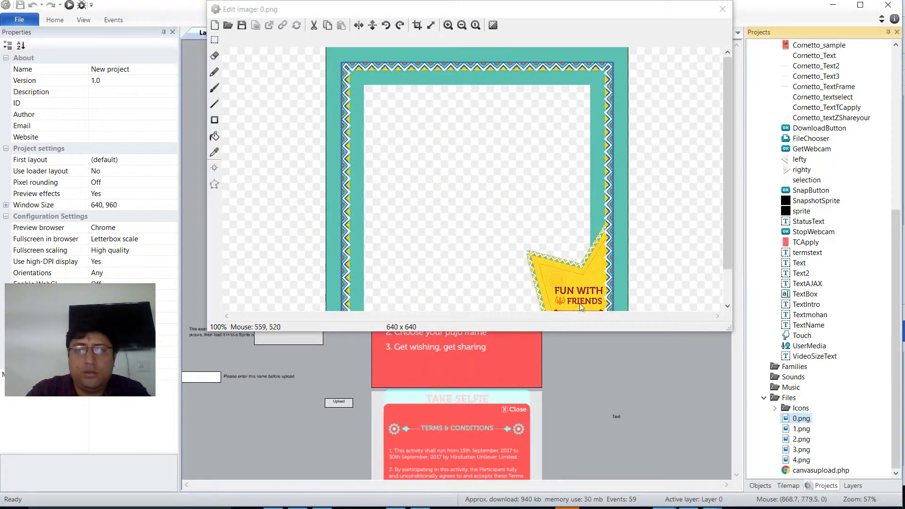
pyautogui.moveTo(727, 191); pyautogui.dragTo(728, 254)
pyautogui.click(722, 8)
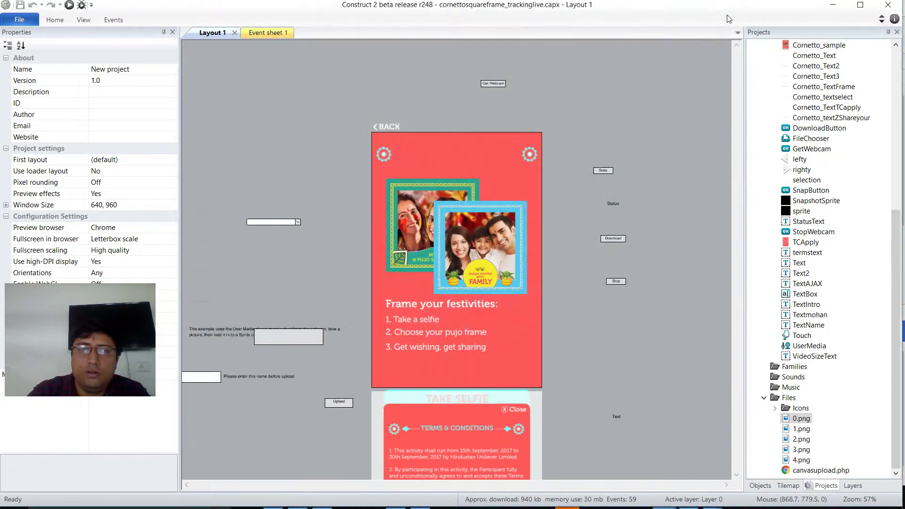
pyautogui.doubleClick(801, 439)
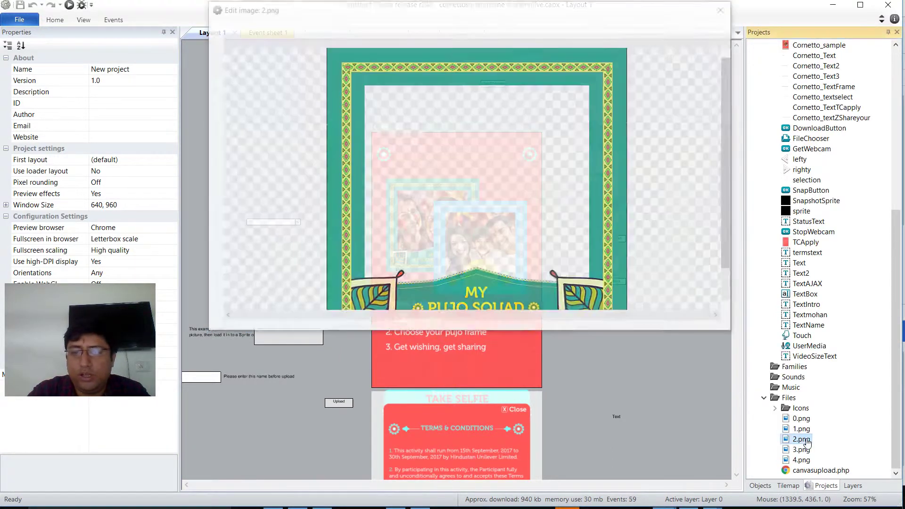
pyautogui.click(722, 10)
pyautogui.doubleClick(801, 450)
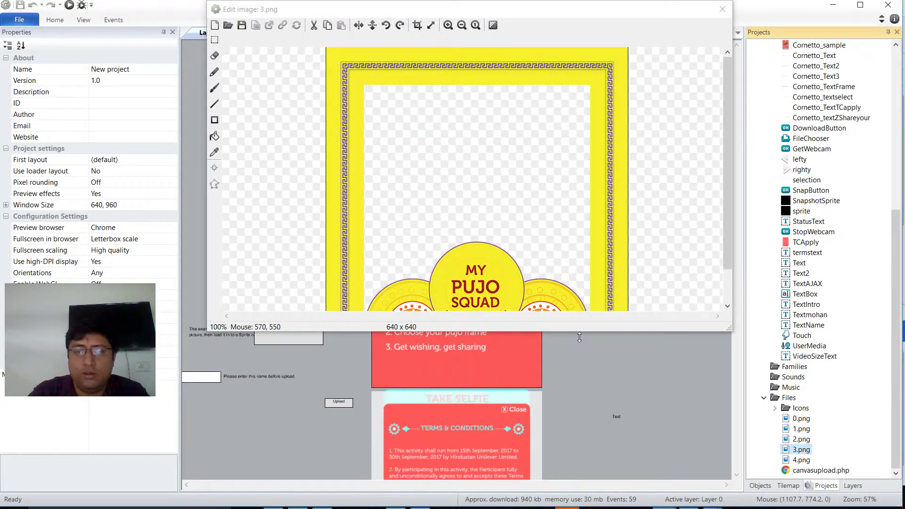
pyautogui.moveTo(579, 329); pyautogui.dragTo(579, 439)
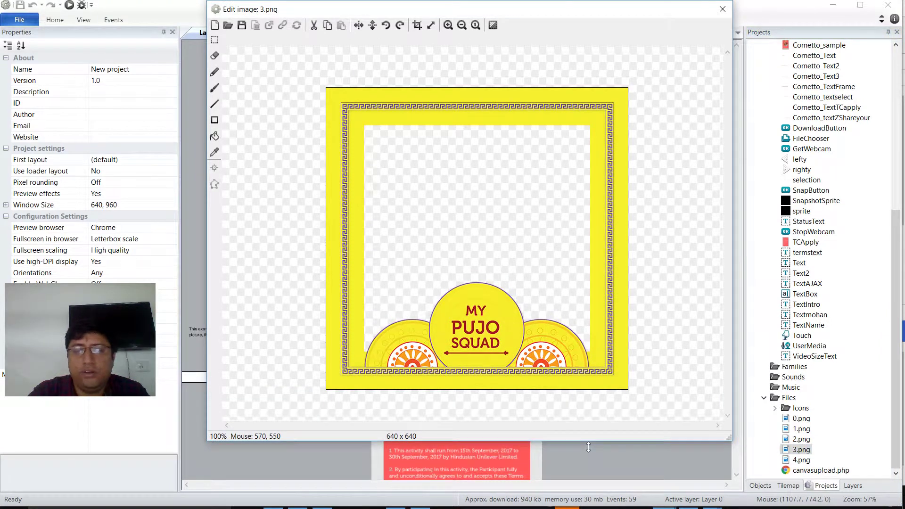
pyautogui.doubleClick(800, 460)
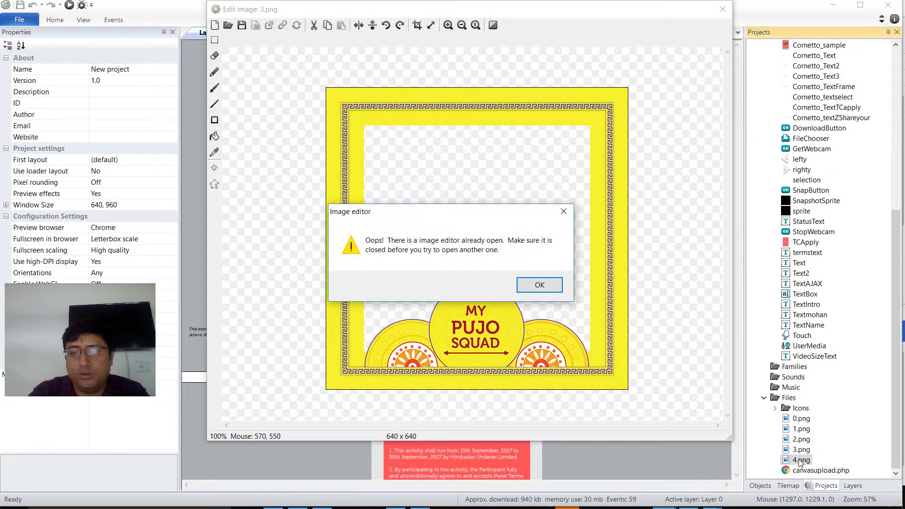
pyautogui.click(564, 212)
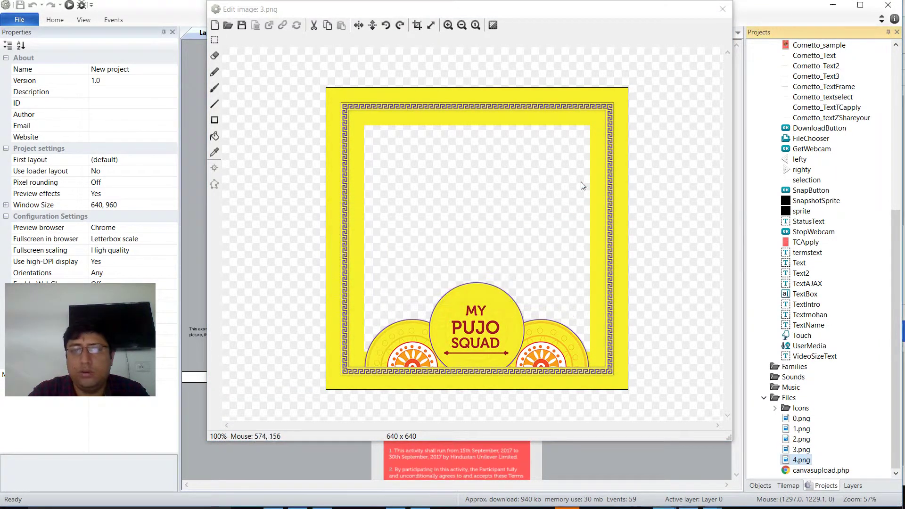
pyautogui.click(722, 9)
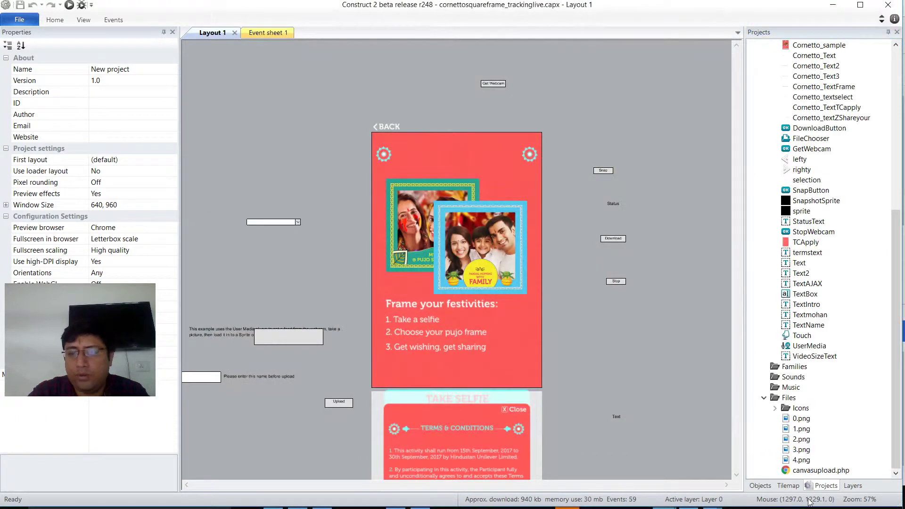
pyautogui.doubleClick(806, 461)
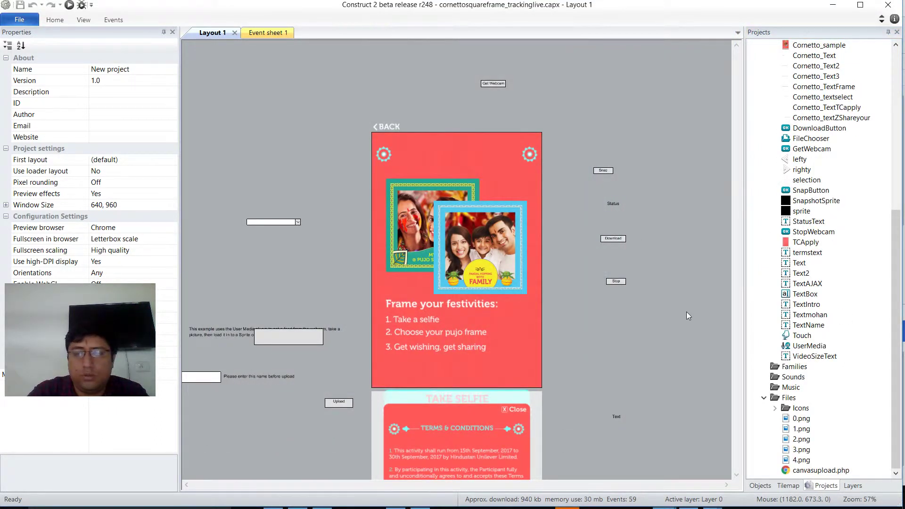
# - Return to Event sheet 1 and select SnapshotSprite to display its object properties
pyautogui.click(266, 33)
pyautogui.scroll(-3, 382, 262)
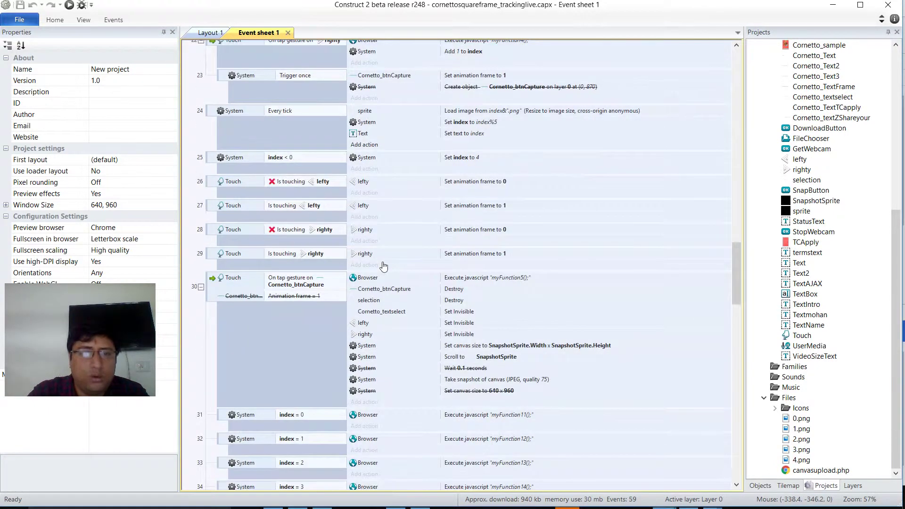
pyautogui.scroll(-2, 382, 265)
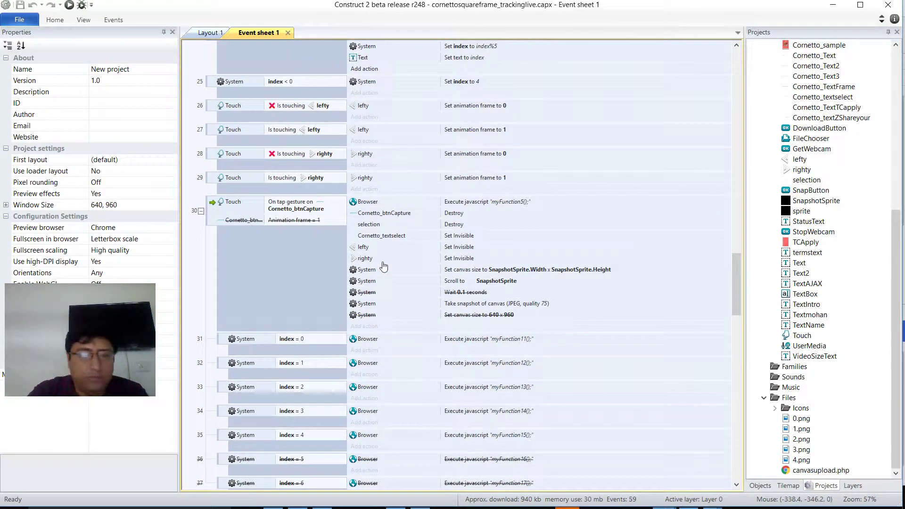
pyautogui.scroll(-1, 382, 265)
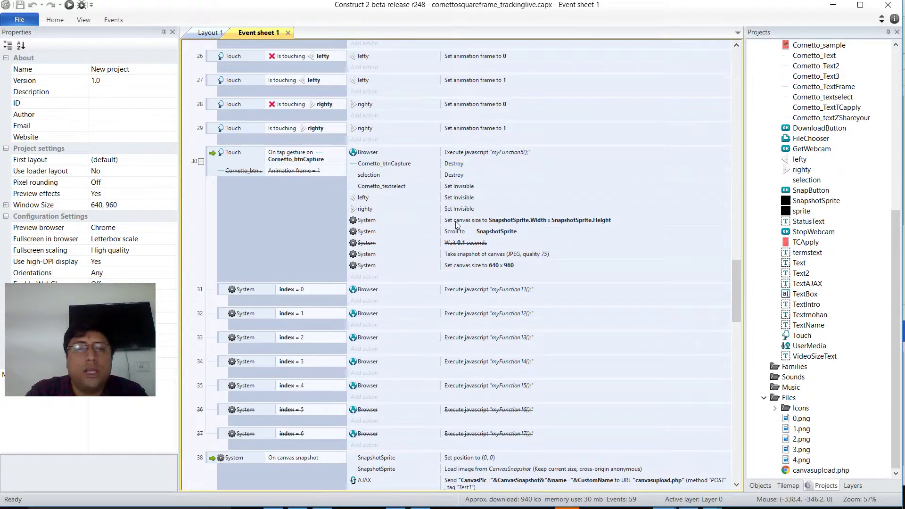
pyautogui.scroll(-2, 456, 224)
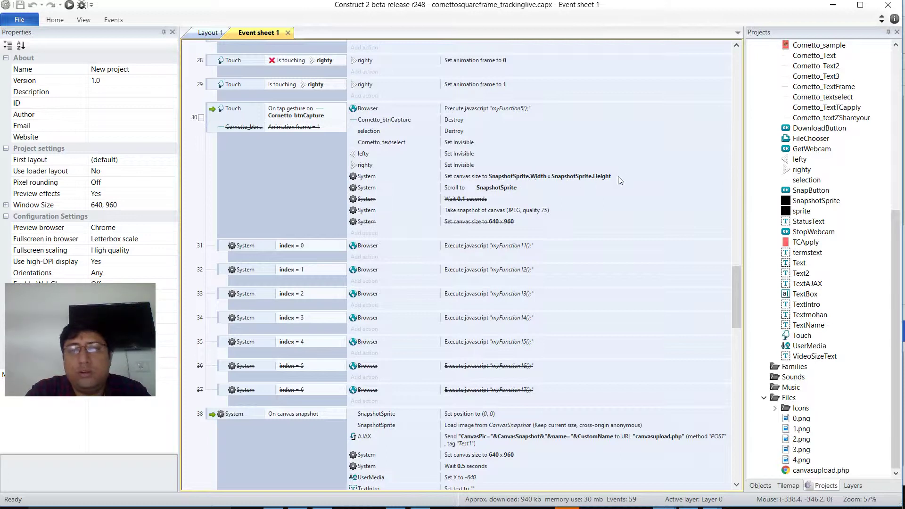
pyautogui.click(802, 203)
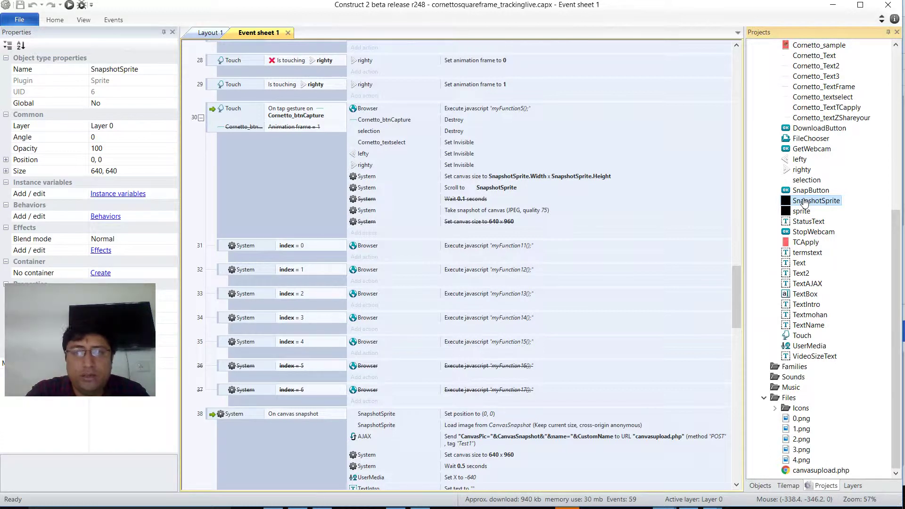
pyautogui.doubleClick(802, 203)
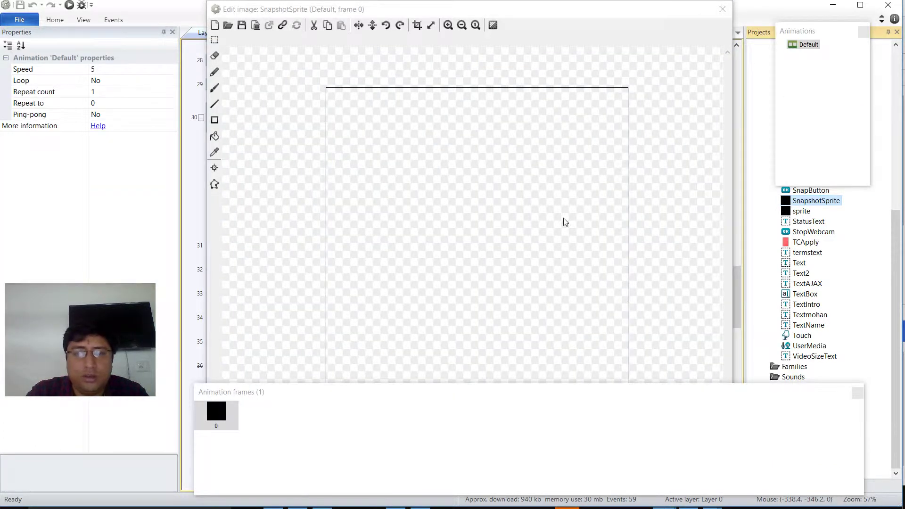
pyautogui.moveTo(726, 393)
pyautogui.mouseDown()
pyautogui.moveTo(663, 334)
pyautogui.moveTo(656, 265)
pyautogui.mouseUp()
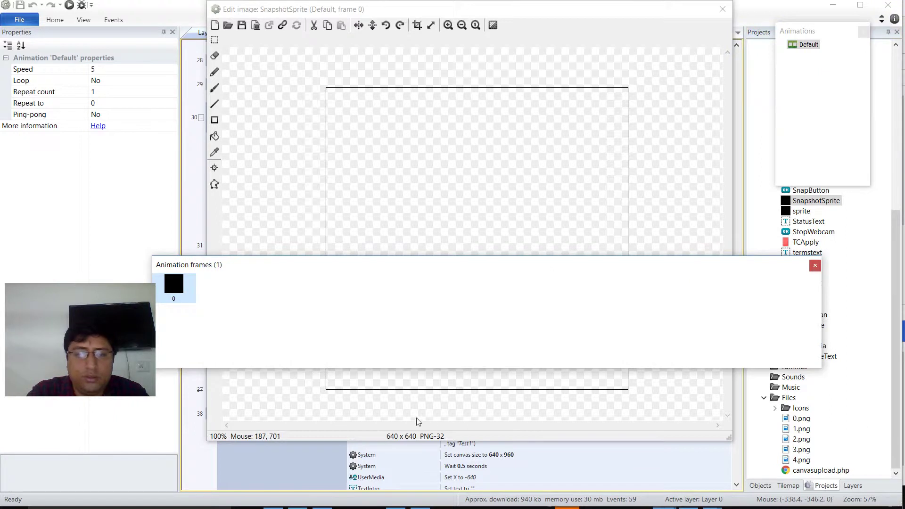
pyautogui.moveTo(656, 264); pyautogui.dragTo(594, 459)
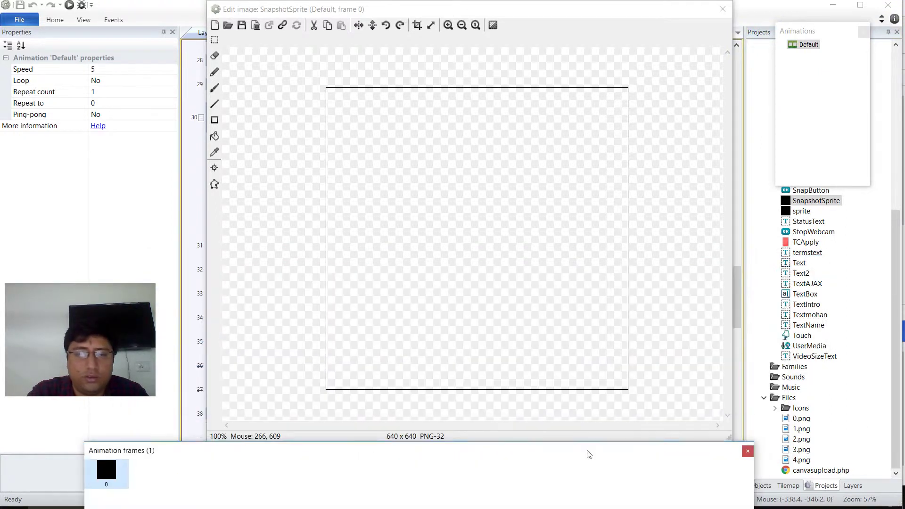
pyautogui.click(722, 9)
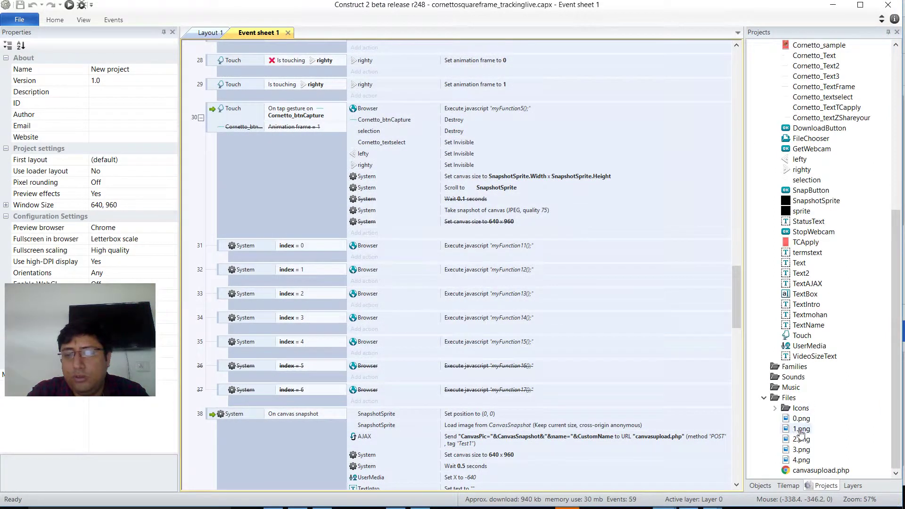
pyautogui.doubleClick(801, 428)
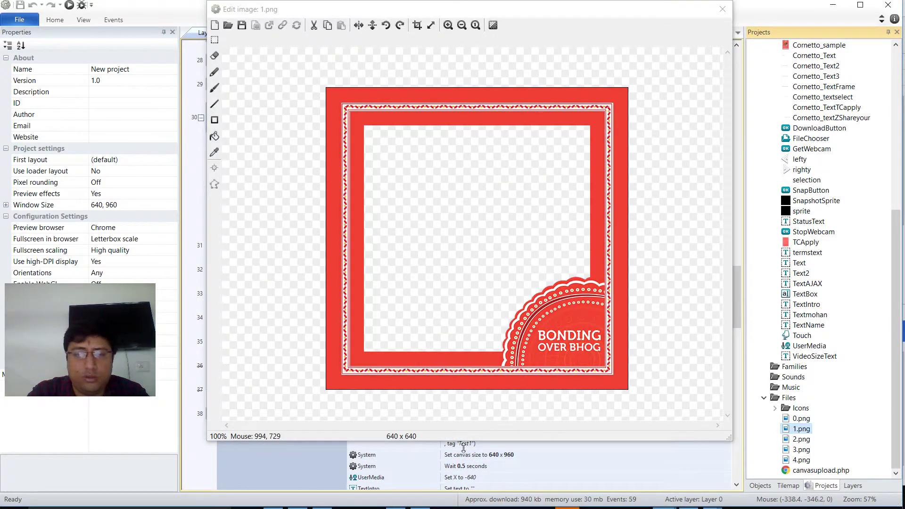
pyautogui.click(722, 9)
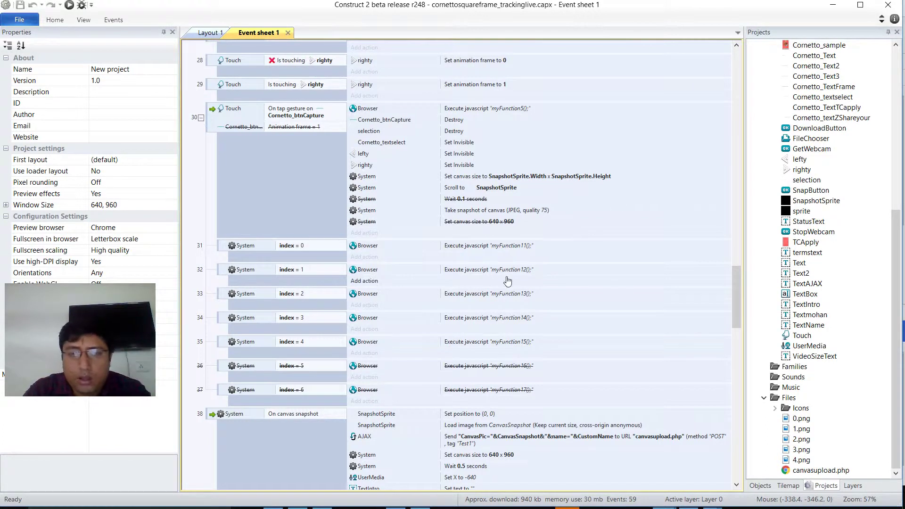
pyautogui.scroll(-5, 508, 280)
pyautogui.scroll(3, 508, 280)
pyautogui.scroll(1, 508, 279)
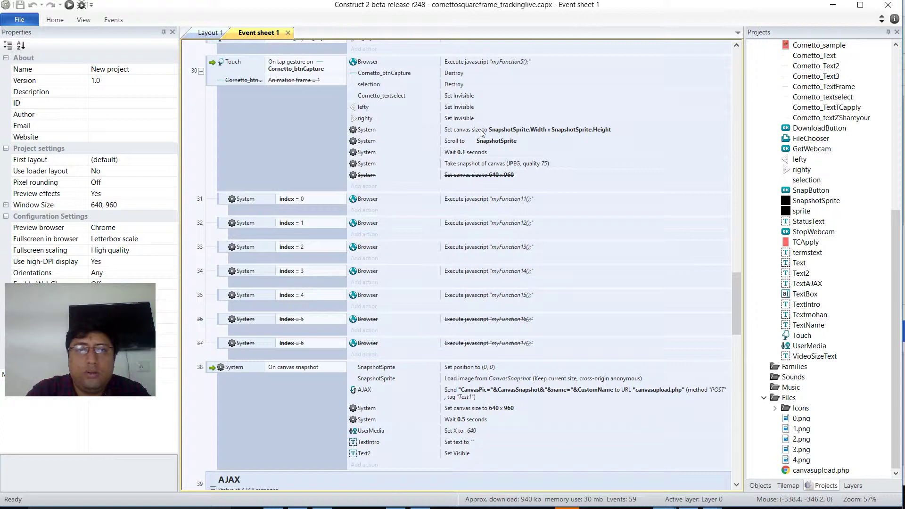
pyautogui.click(521, 165)
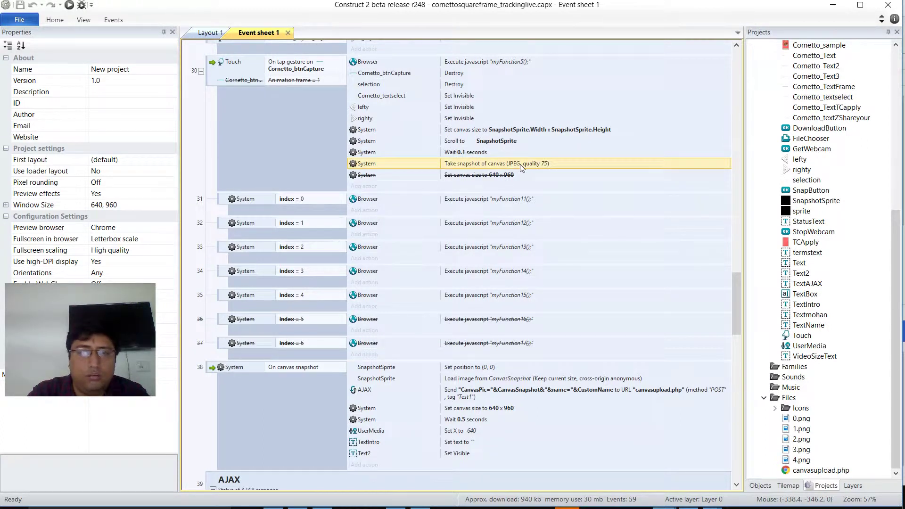
pyautogui.scroll(-3, 496, 291)
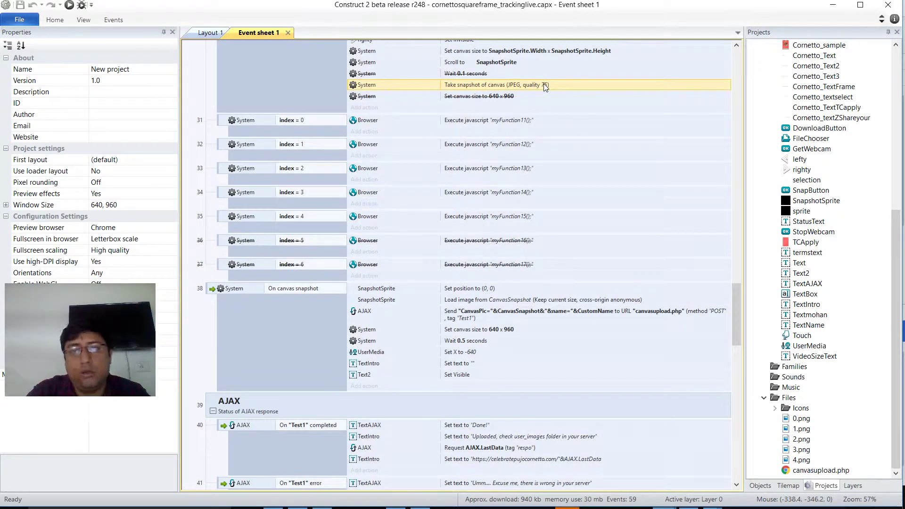
pyautogui.scroll(-1, 541, 264)
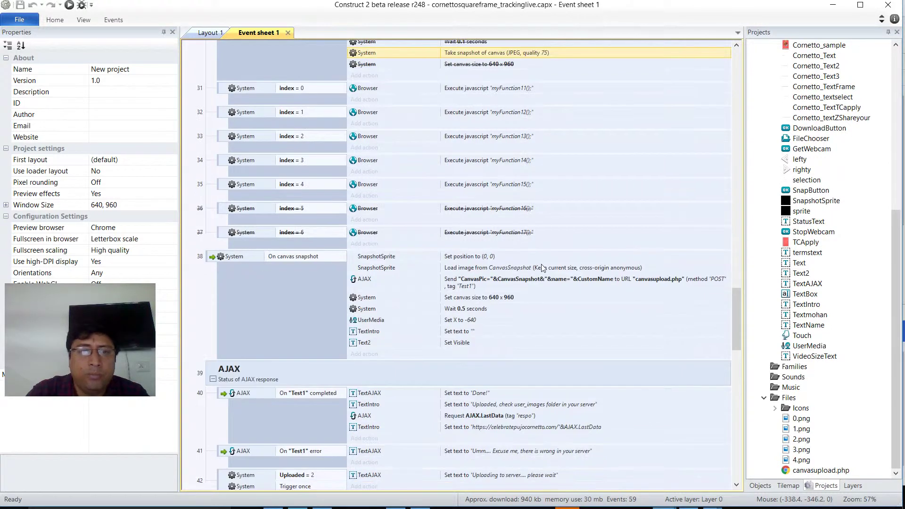
pyautogui.click(237, 257)
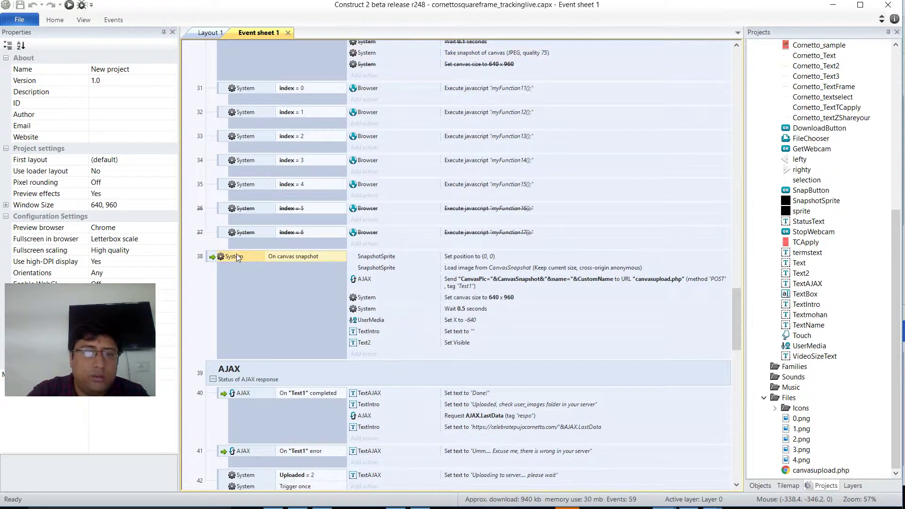
pyautogui.click(212, 258)
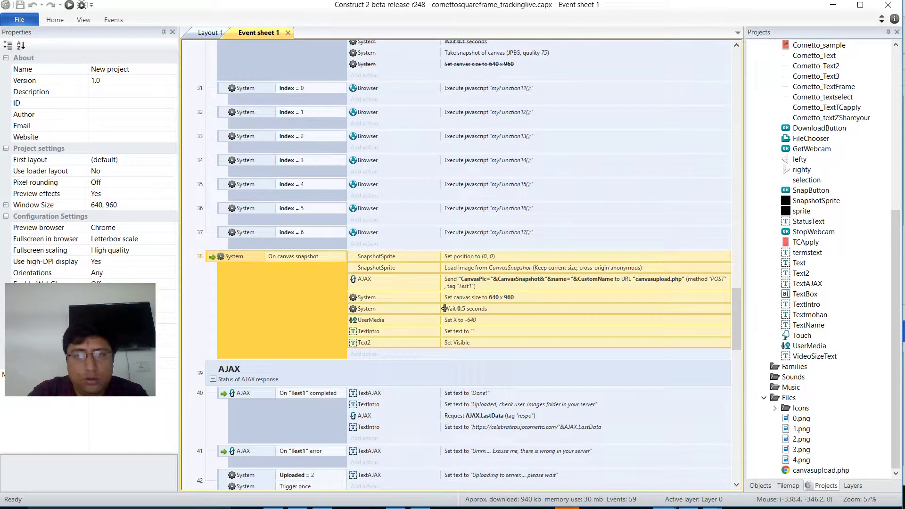
pyautogui.click(522, 267)
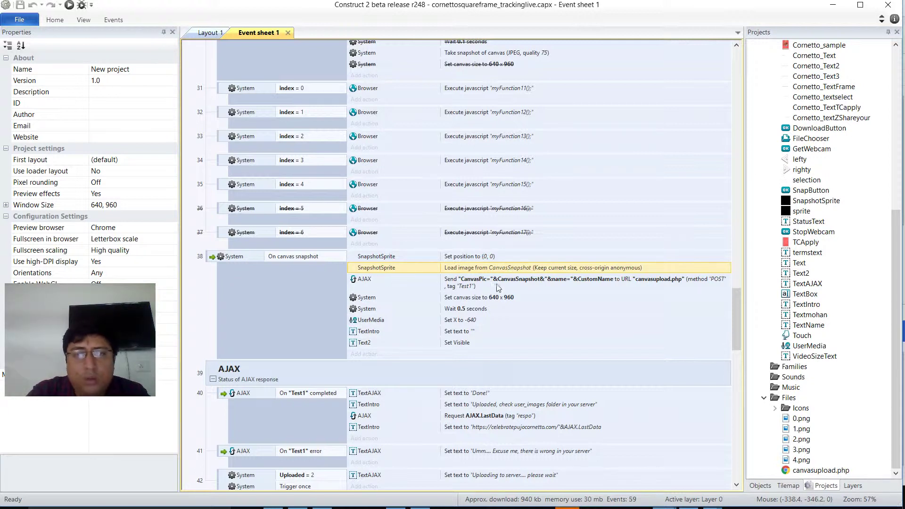
pyautogui.click(501, 286)
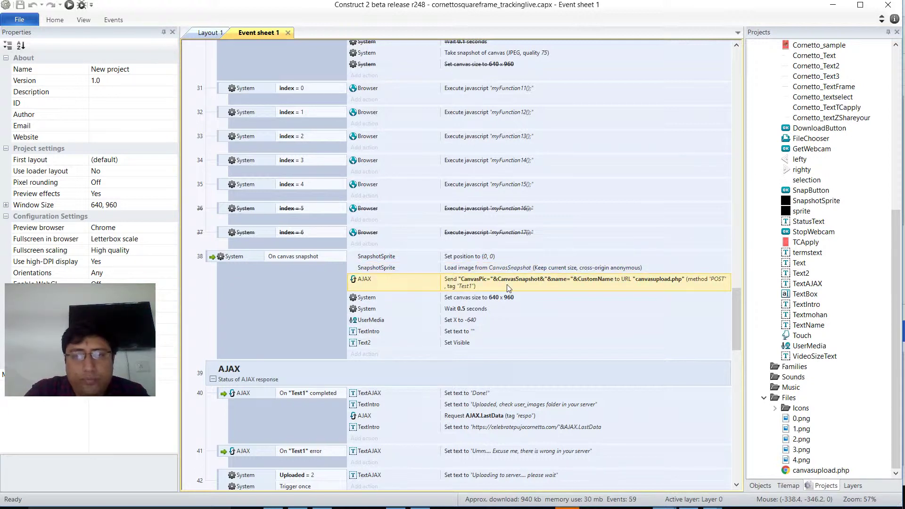
# - Review the AJAX Post to URL parameters, then open canvasupload.php from the server via FileZilla
pyautogui.doubleClick(507, 284)
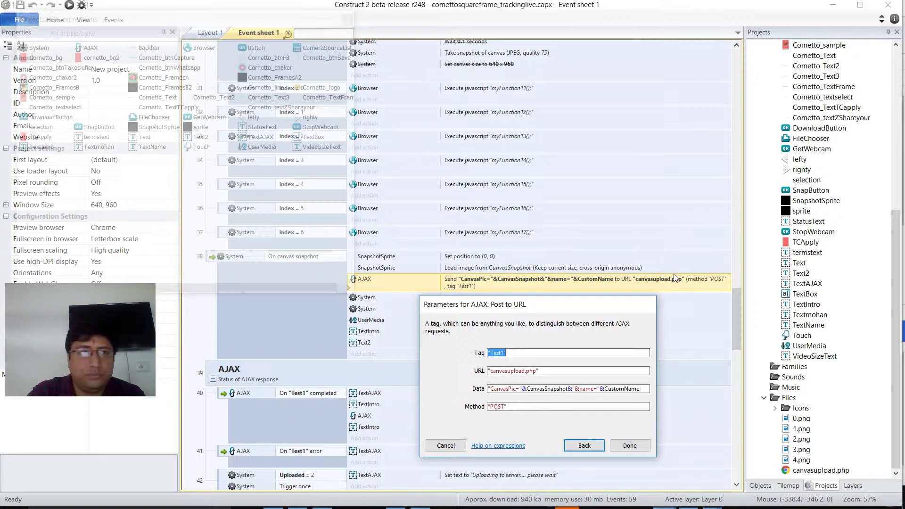
pyautogui.hotkey('alt', 'Tab')
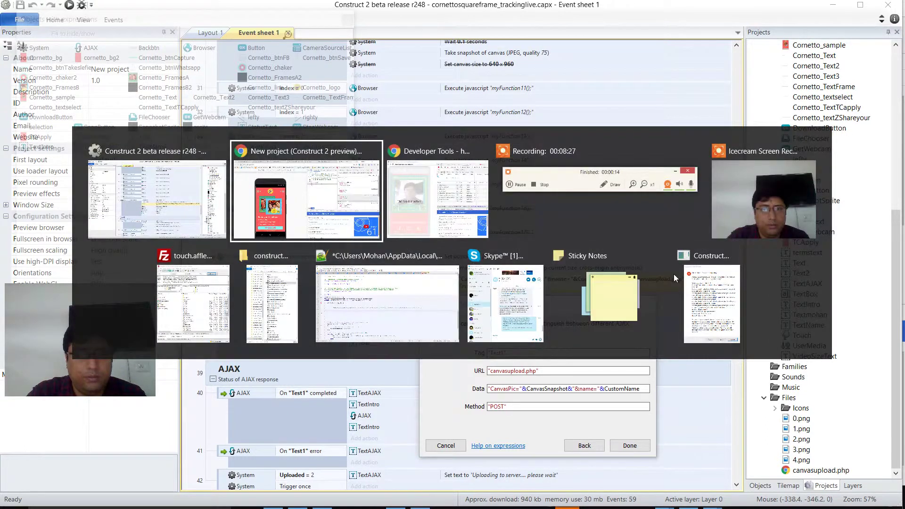
pyautogui.press('Tab')
pyautogui.press('Tab')
pyautogui.press('Tab')
pyautogui.press('Tab')
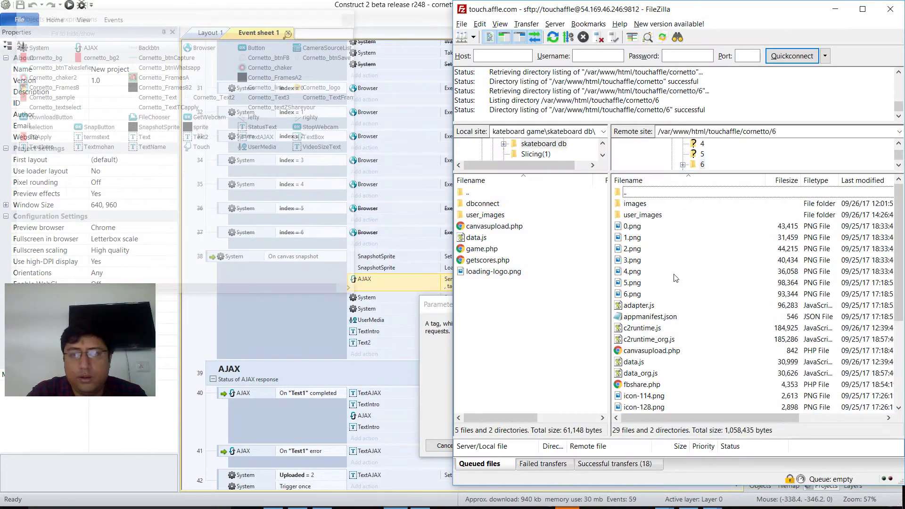
pyautogui.click(681, 339)
pyautogui.click(664, 351)
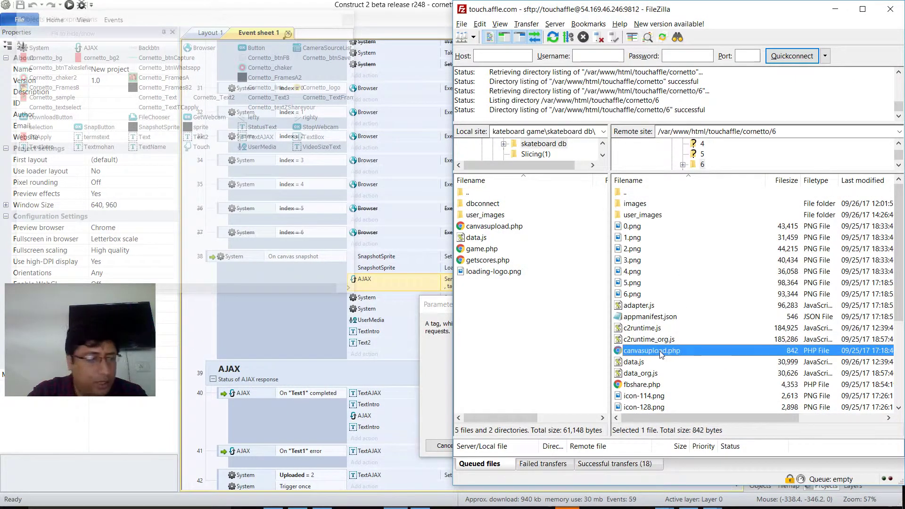
pyautogui.rightClick(664, 351)
pyautogui.click(692, 380)
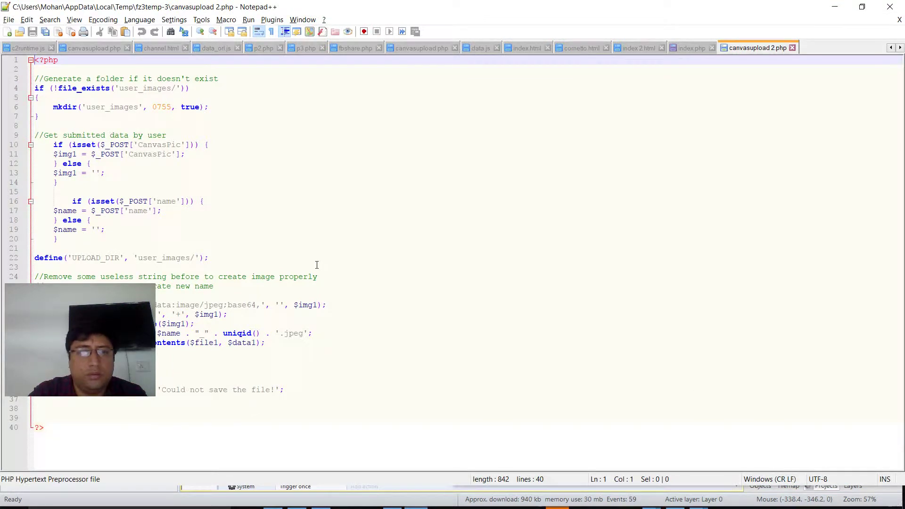
# - Review the CanvasPic POST check and name check in canvasupload 2.php, then return to Construct 2
pyautogui.moveTo(43, 309); pyautogui.dragTo(777, 222)
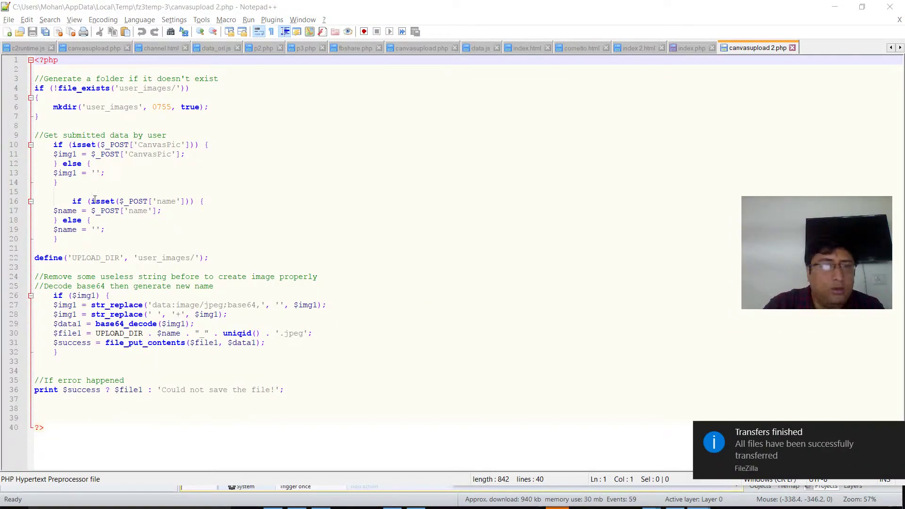
pyautogui.click(262, 146)
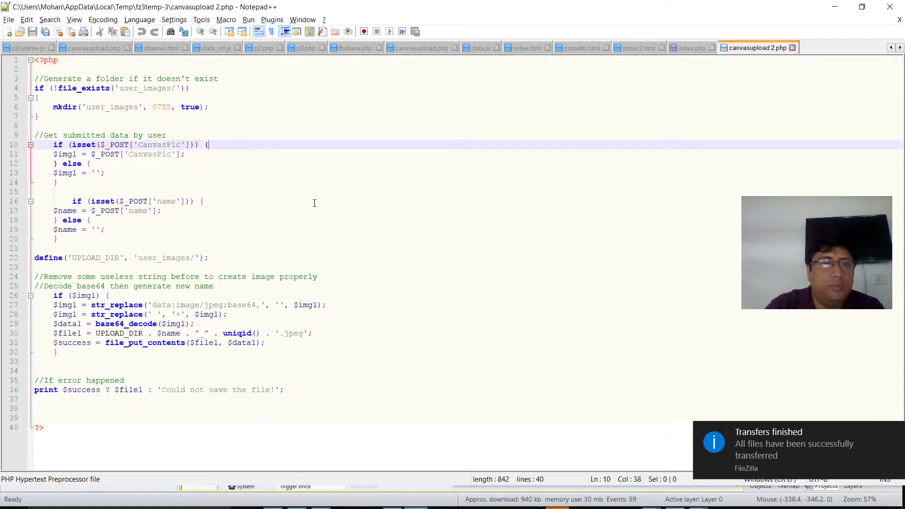
pyautogui.click(466, 240)
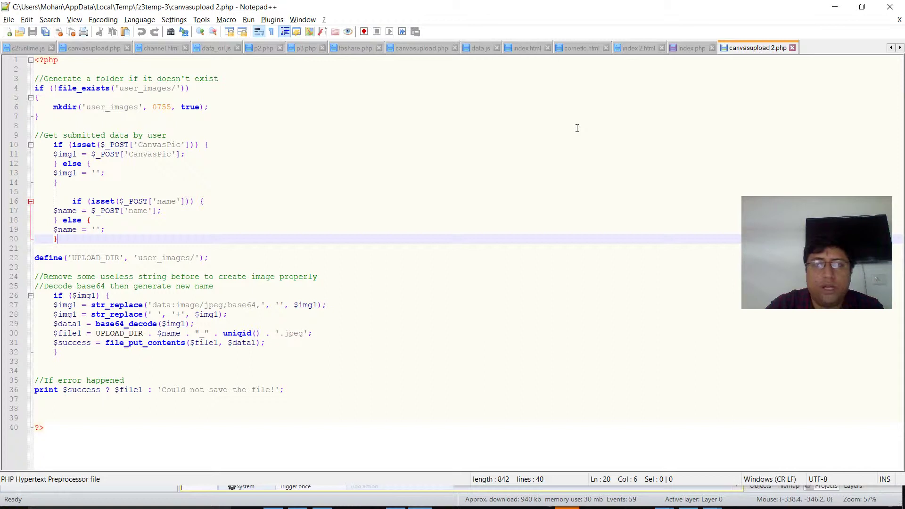
pyautogui.hotkey('alt', 'Tab')
pyautogui.hotkey('alt', 'Tab')
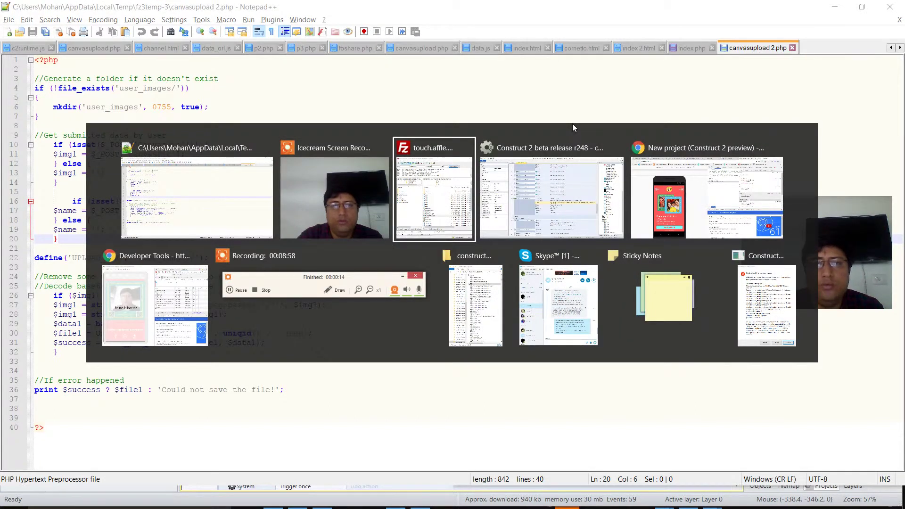
pyautogui.hotkey('alt', 'Tab')
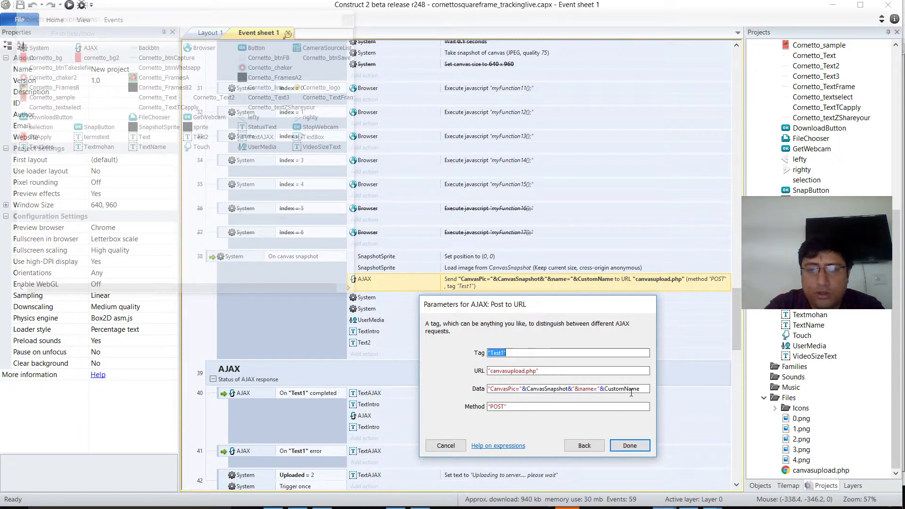
# - Cancel the AJAX parameters dialog without changes and select the CustomName global variable
pyautogui.click(445, 446)
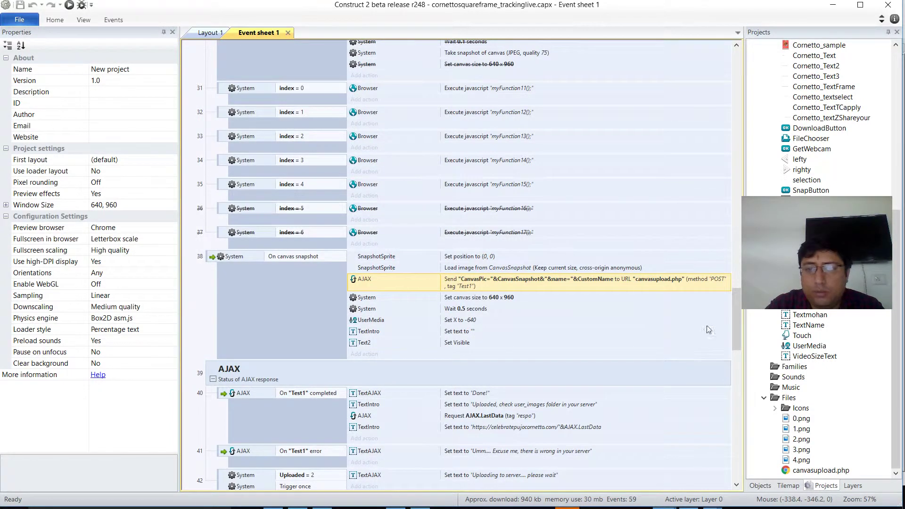
pyautogui.moveTo(736, 322); pyautogui.dragTo(743, 68)
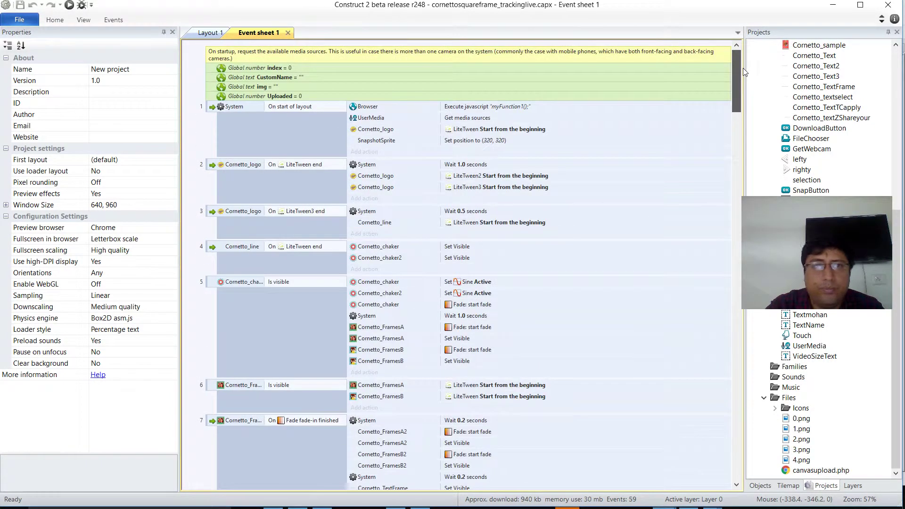
pyautogui.click(307, 76)
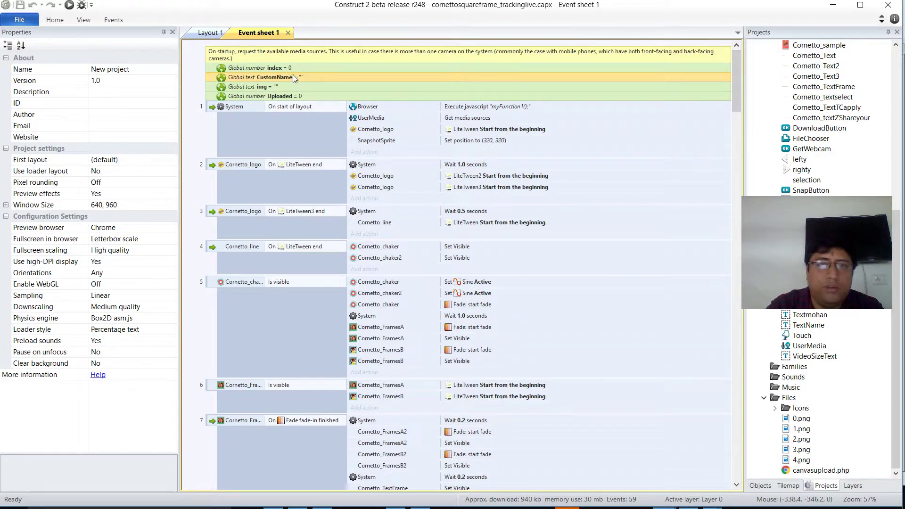
pyautogui.moveTo(735, 77)
pyautogui.mouseDown()
pyautogui.moveTo(739, 379)
pyautogui.moveTo(737, 332)
pyautogui.mouseUp()
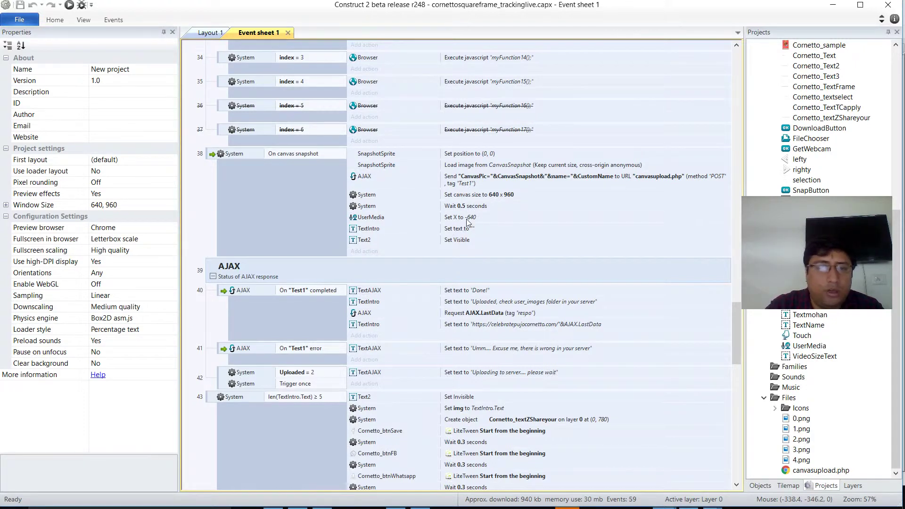
pyautogui.scroll(-5, 467, 223)
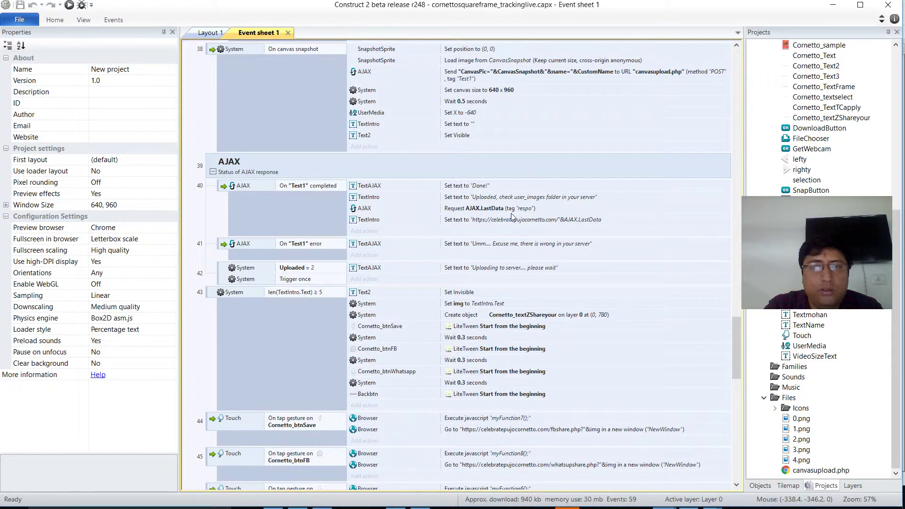
pyautogui.scroll(-2, 512, 213)
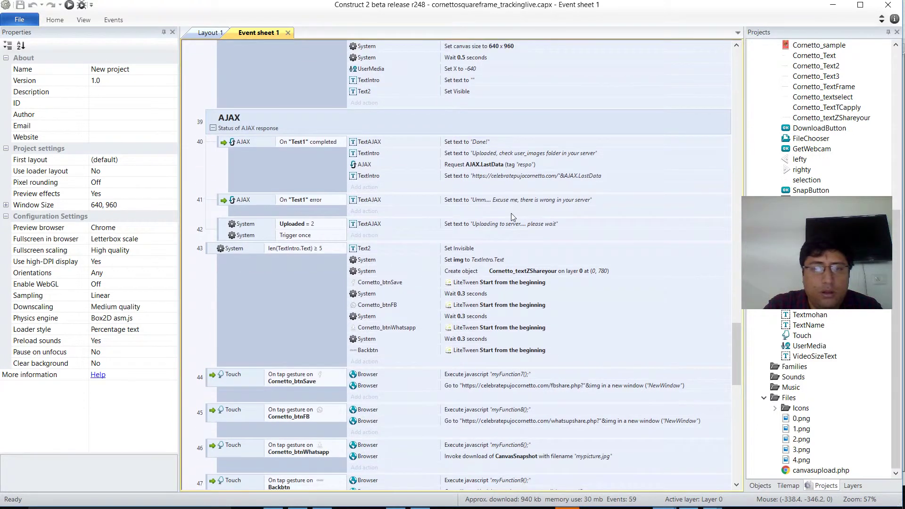
pyautogui.scroll(-3, 511, 213)
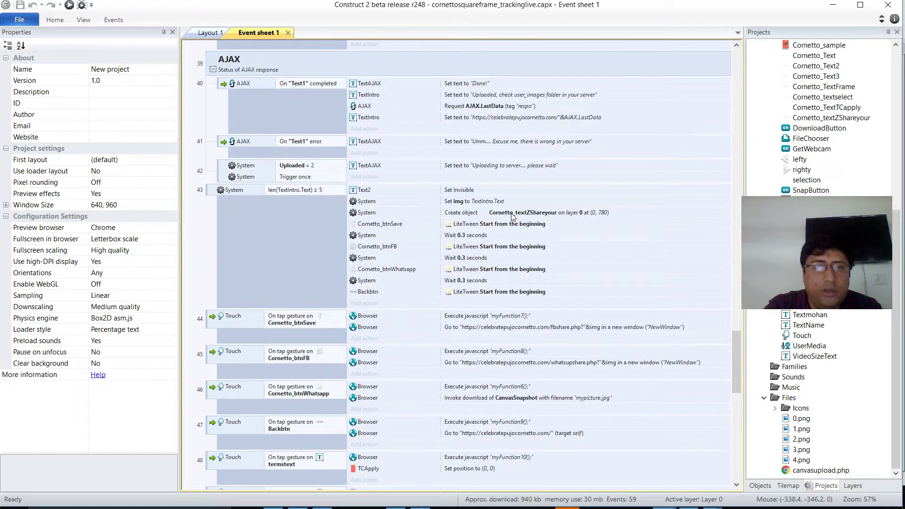
pyautogui.scroll(-1, 510, 216)
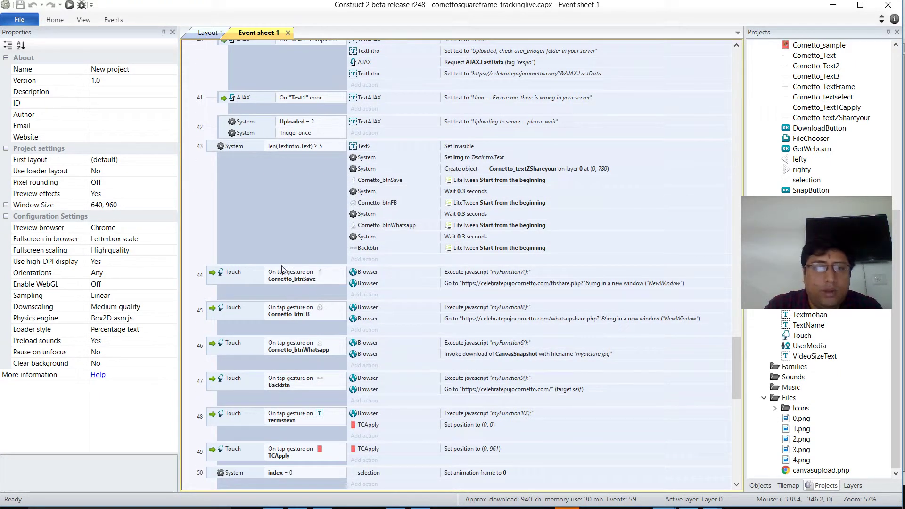
pyautogui.click(236, 275)
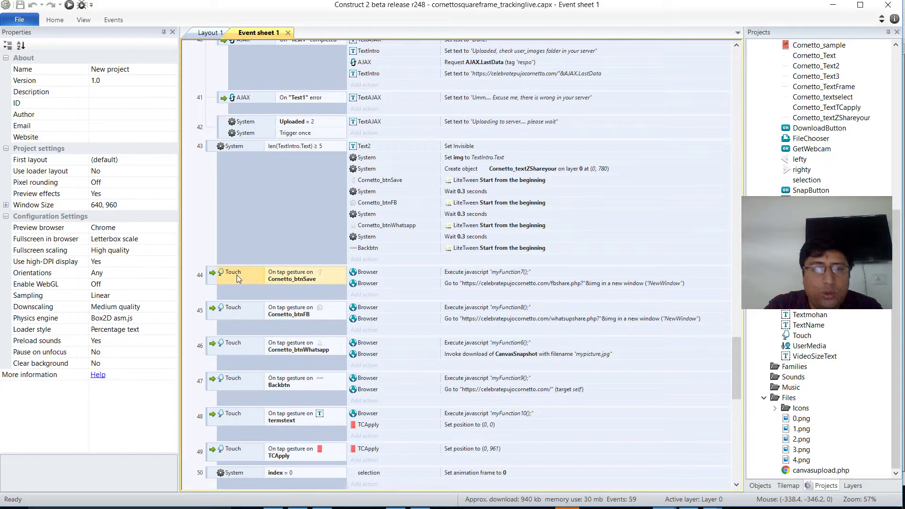
pyautogui.click(493, 282)
pyautogui.scroll(-3, 493, 283)
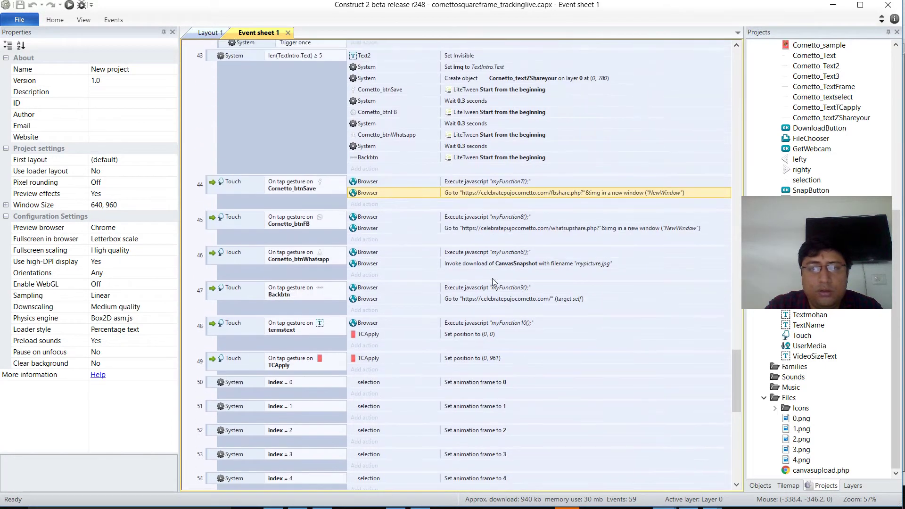